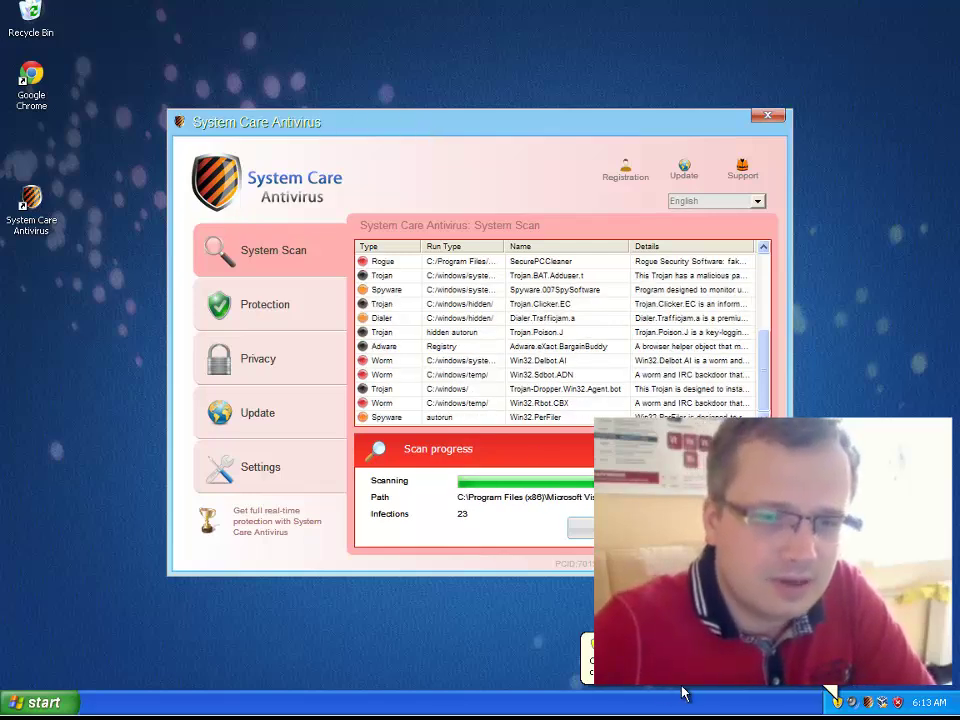
- Drag the System Care Antivirus scanner window to the right edge of the screen
right_click(596, 708)
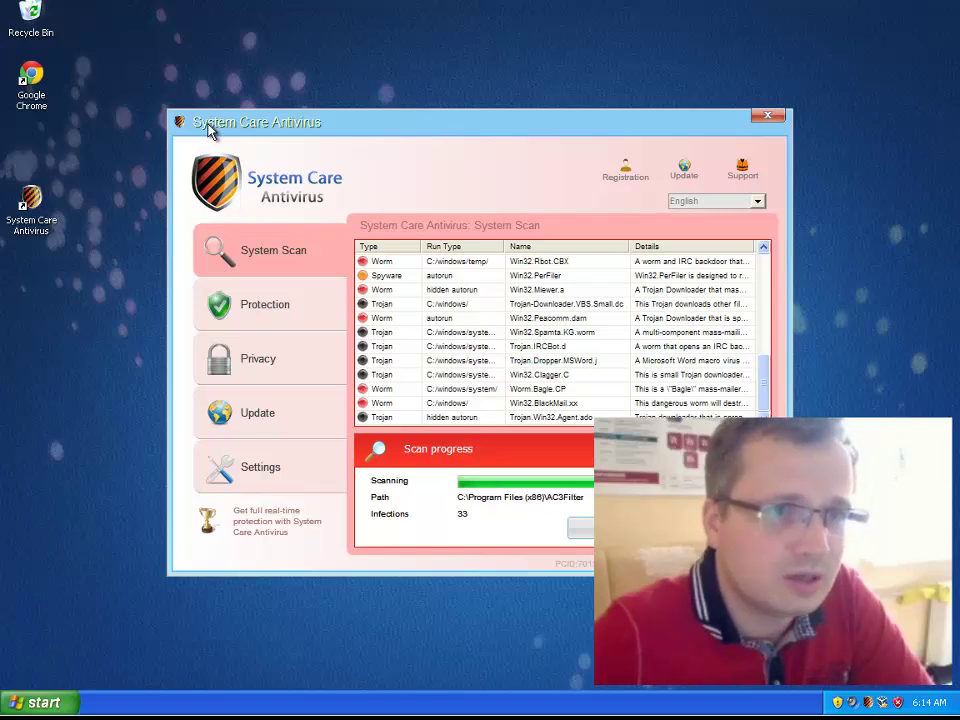
left_click_drag(184, 133, 732, 166)
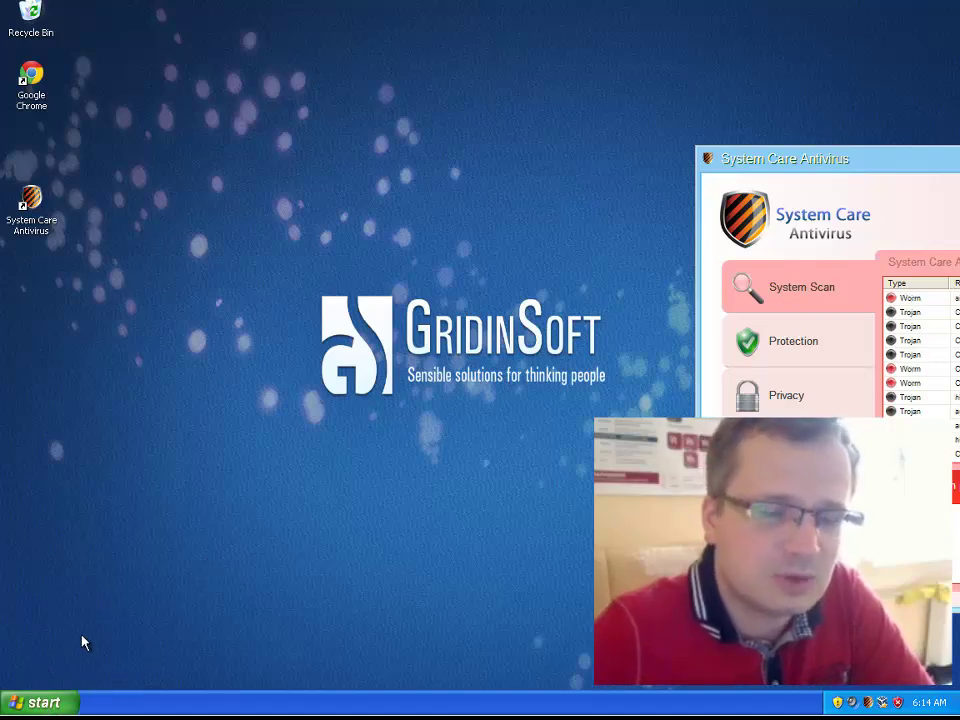
- Dismiss the 38-infections warning with Continue unprotected, confirming with OK
left_click(62, 707)
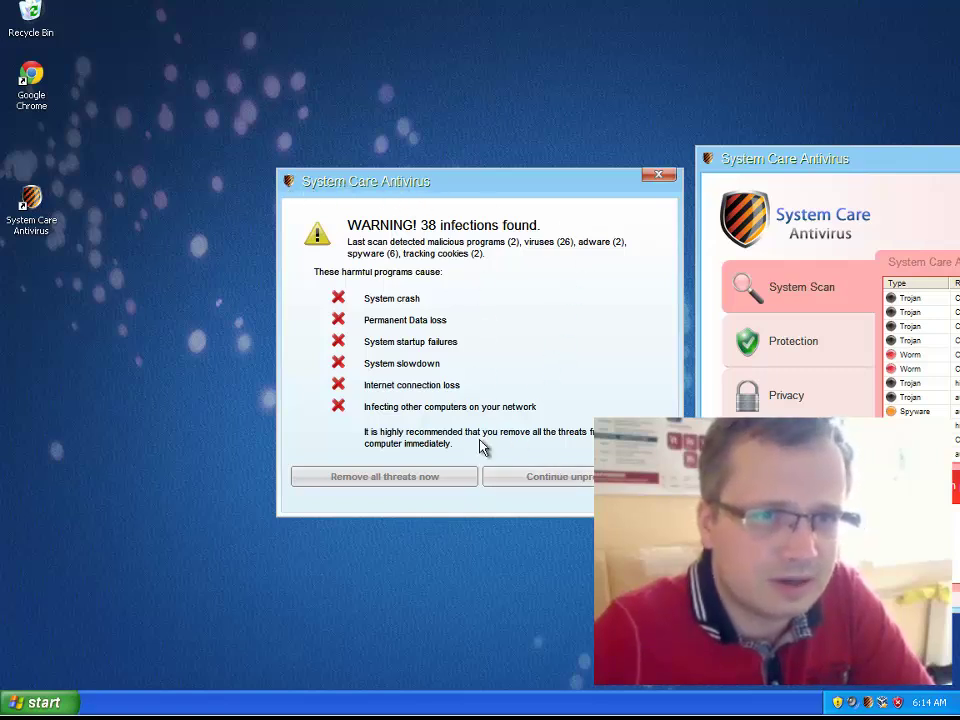
left_click(546, 488)
left_click(421, 377)
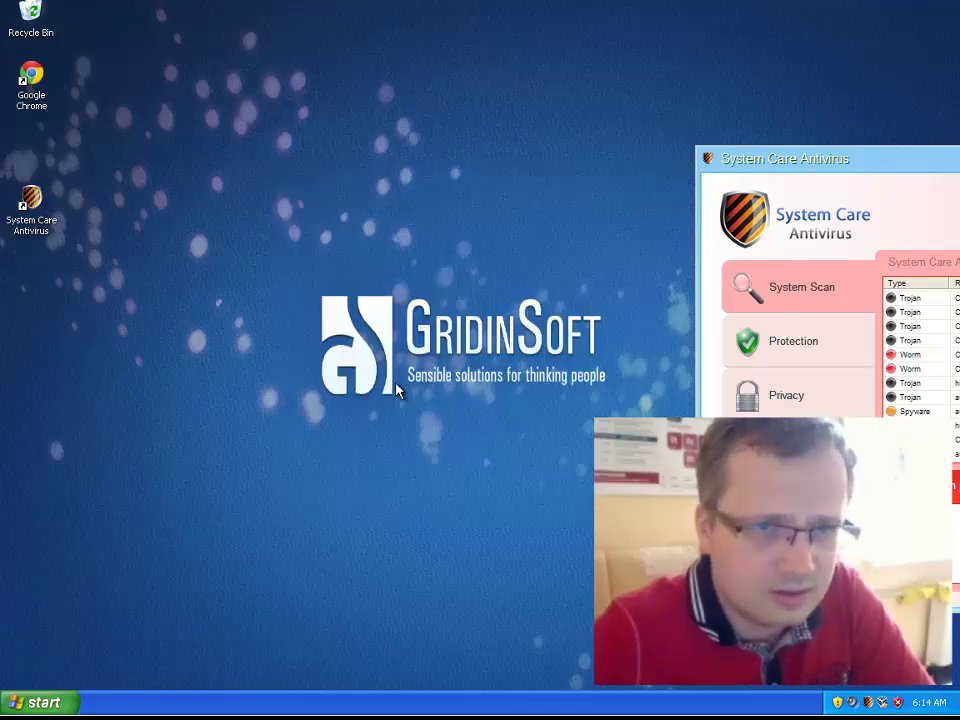
- Open My Computer from the Start menu and select its address bar text
left_click(44, 702)
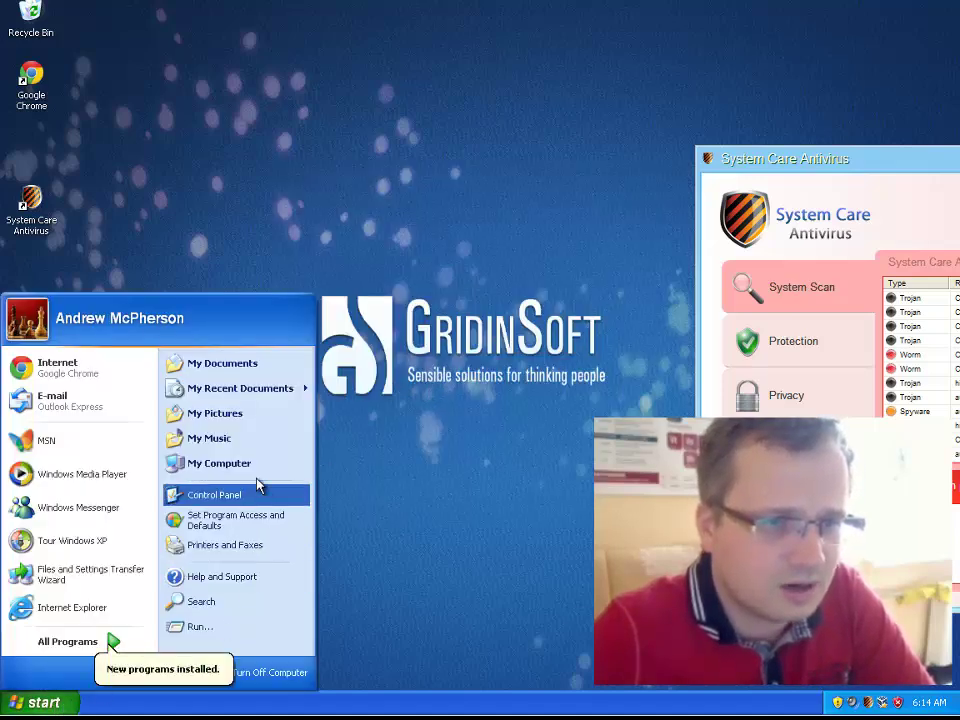
left_click(240, 465)
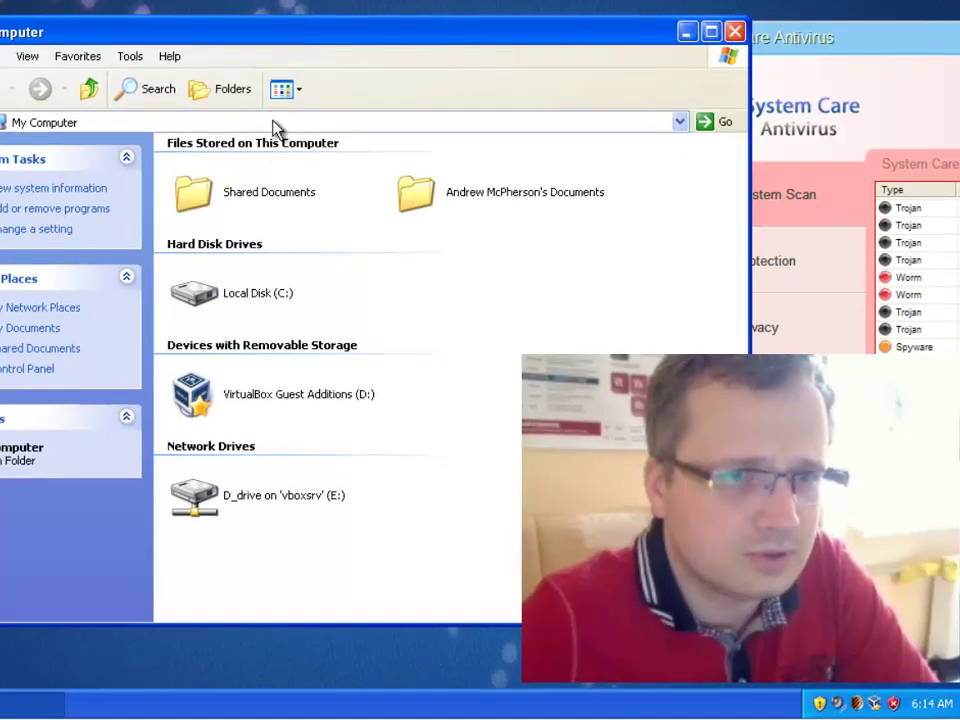
left_click(272, 121)
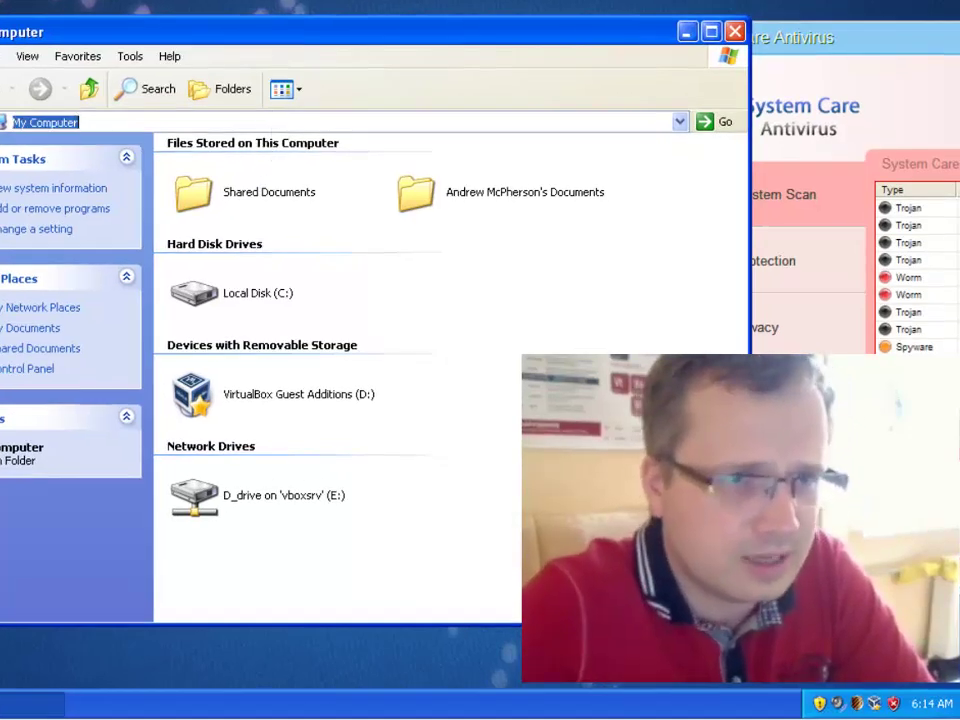
- Download gridinsoft.com/downloads/KillProc.zip to the Desktop and dismiss the download-complete notice
type("gridinsoft.com/")
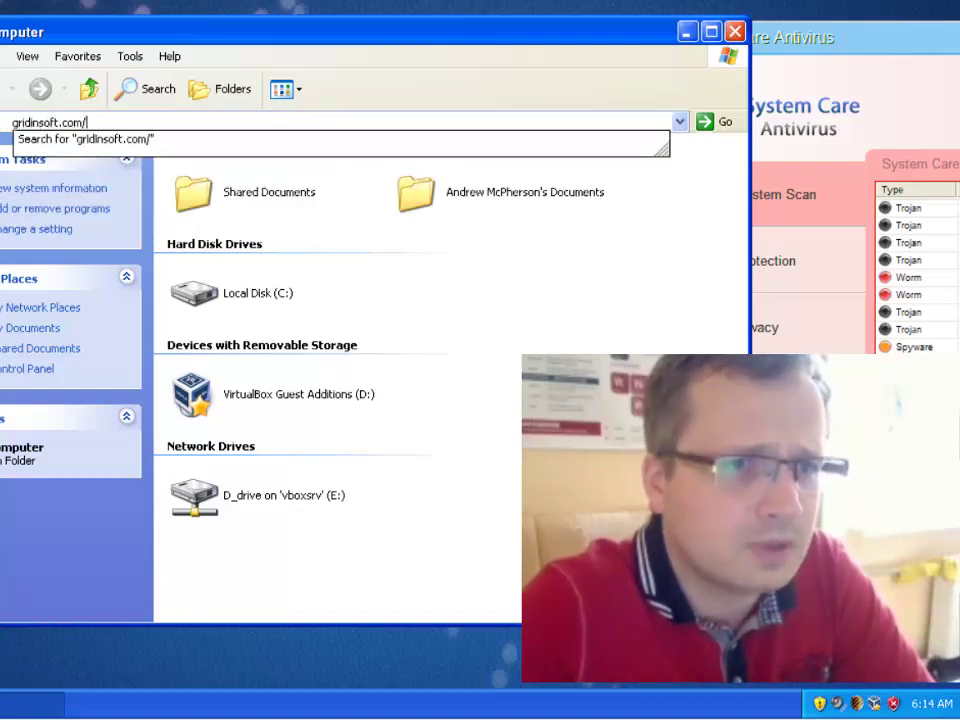
type("down")
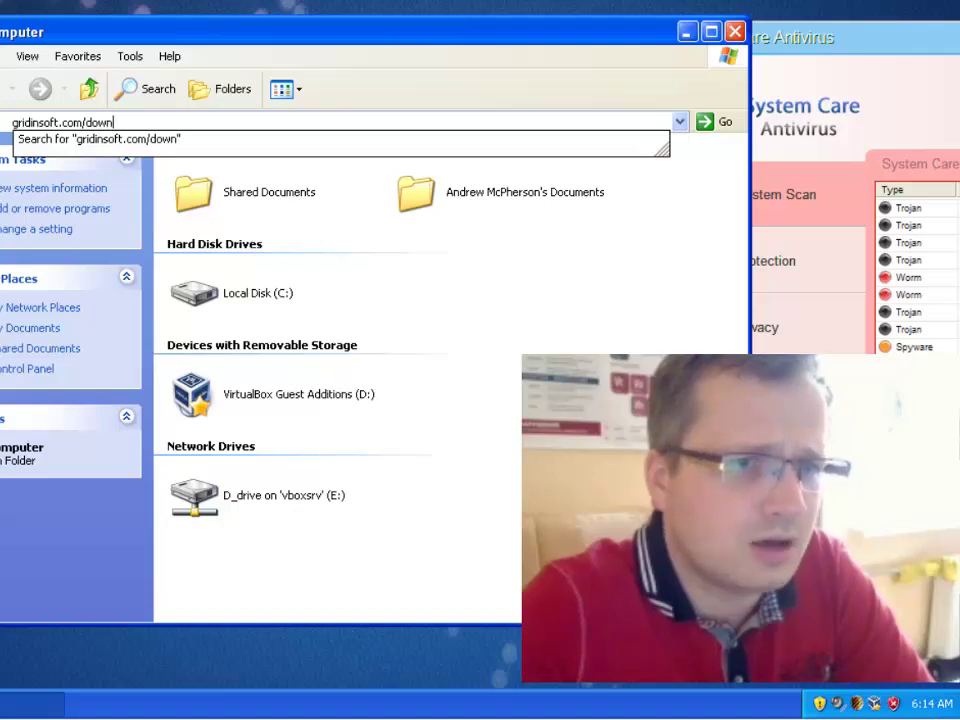
type("loads/Kill")
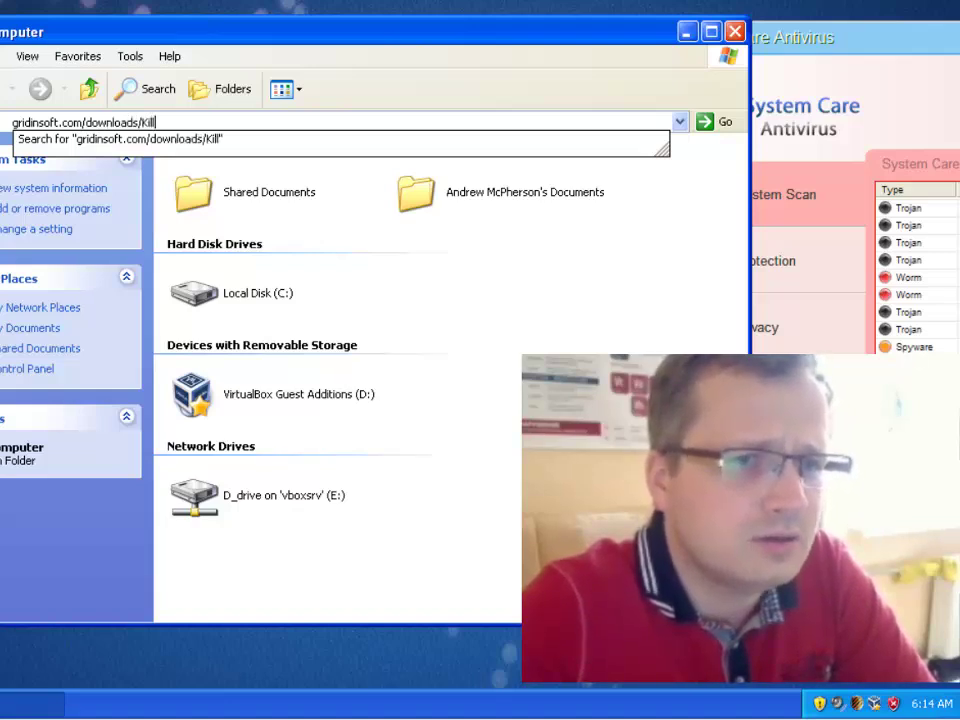
type(".zip")
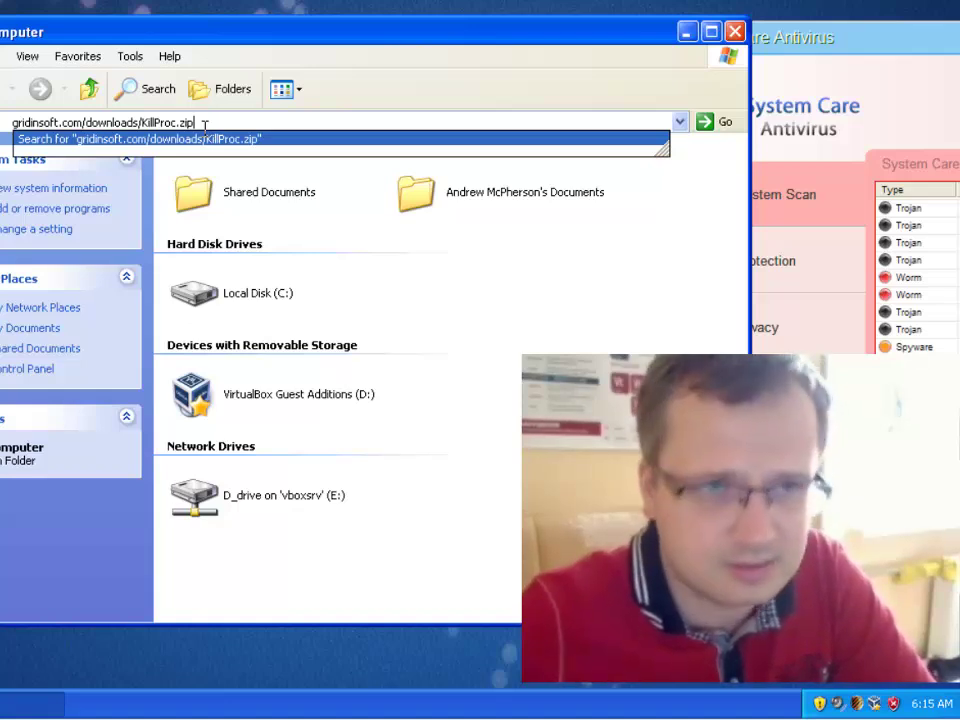
key("Return")
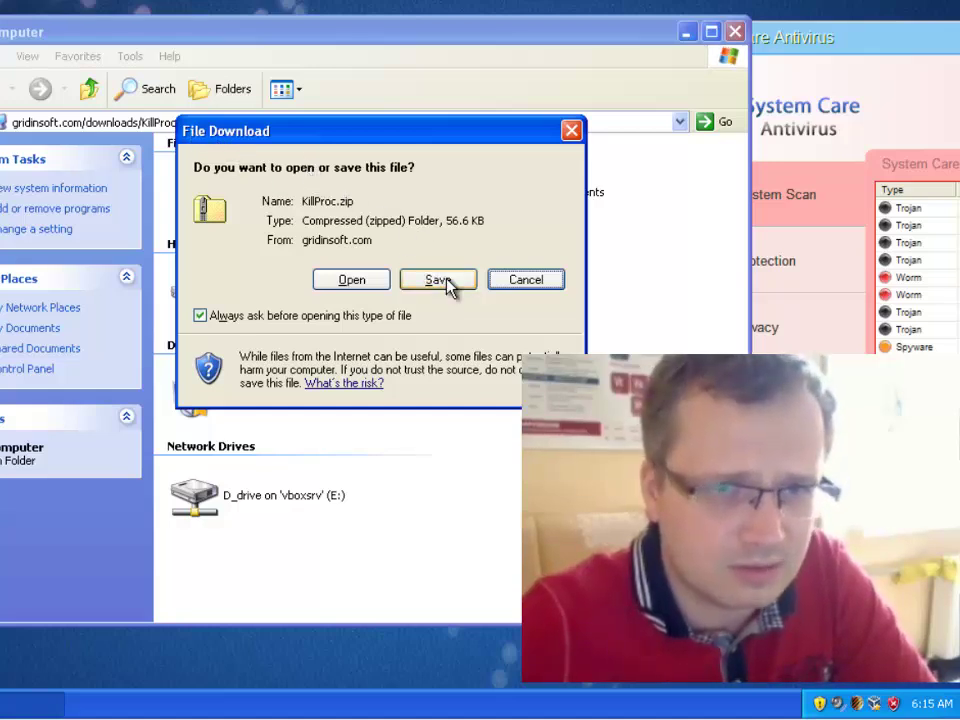
left_click(440, 282)
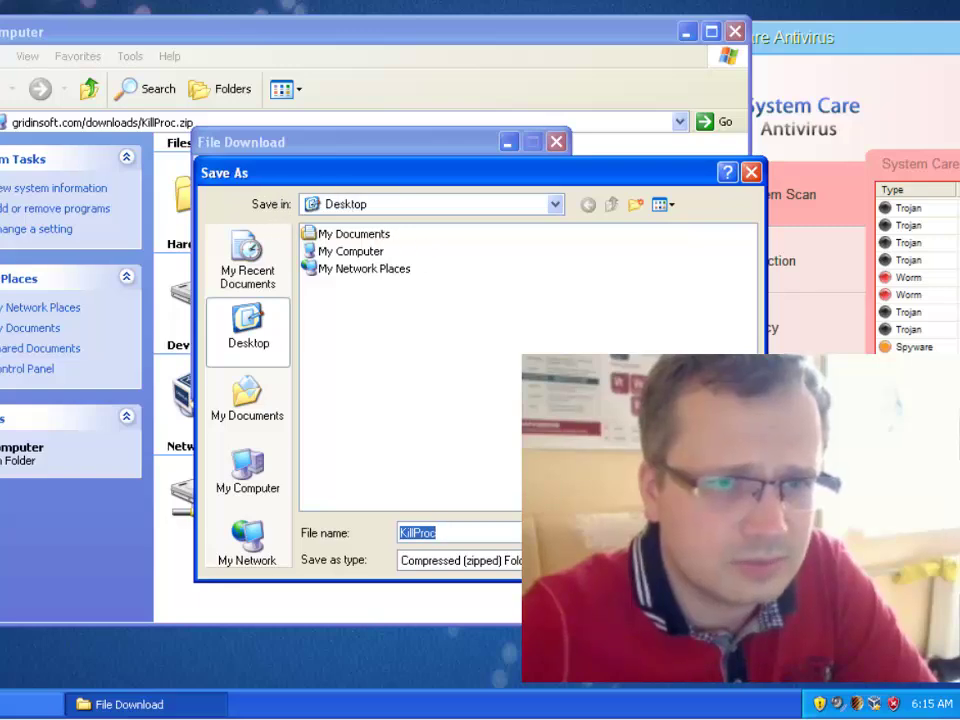
key("Return")
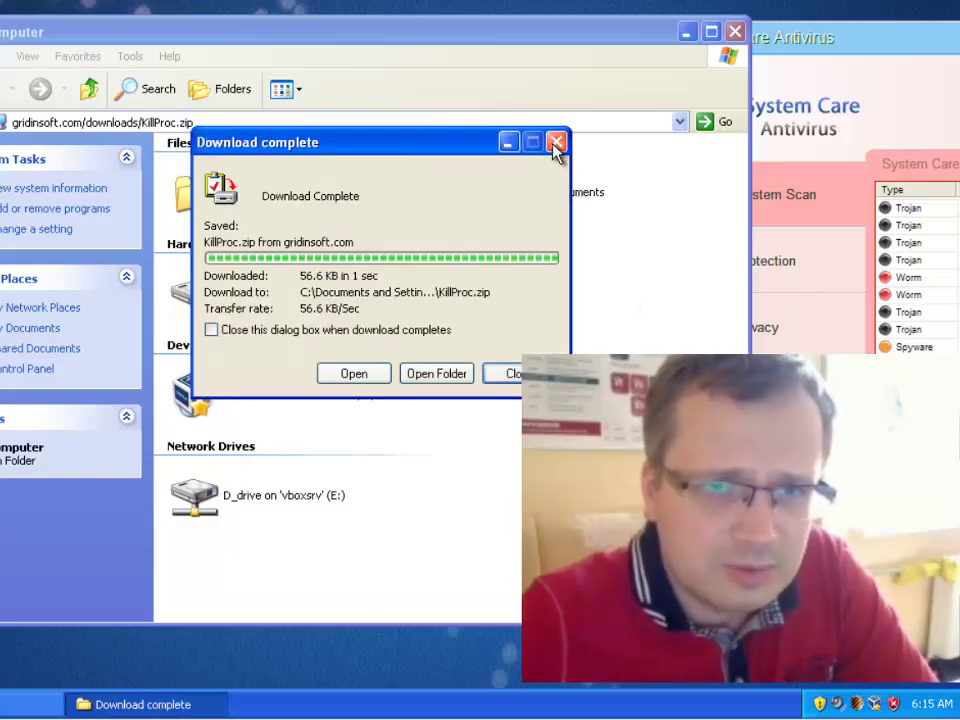
left_click(554, 145)
- Close My Computer, extract KillProc.zip into a desktop KillProc folder, and close that folder window
left_click(735, 33)
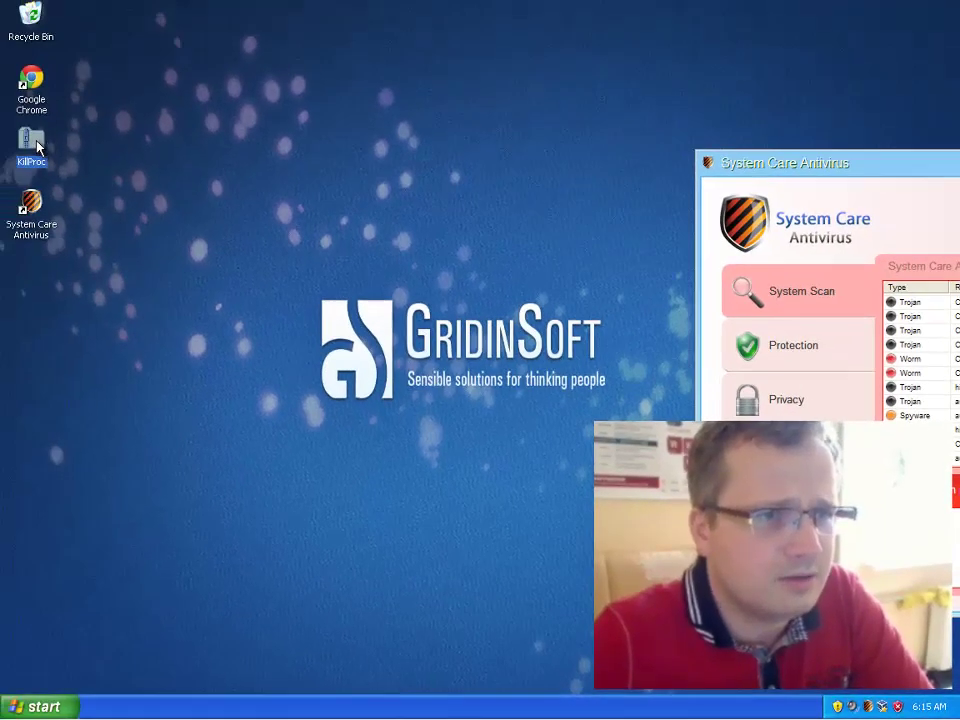
right_click(37, 147)
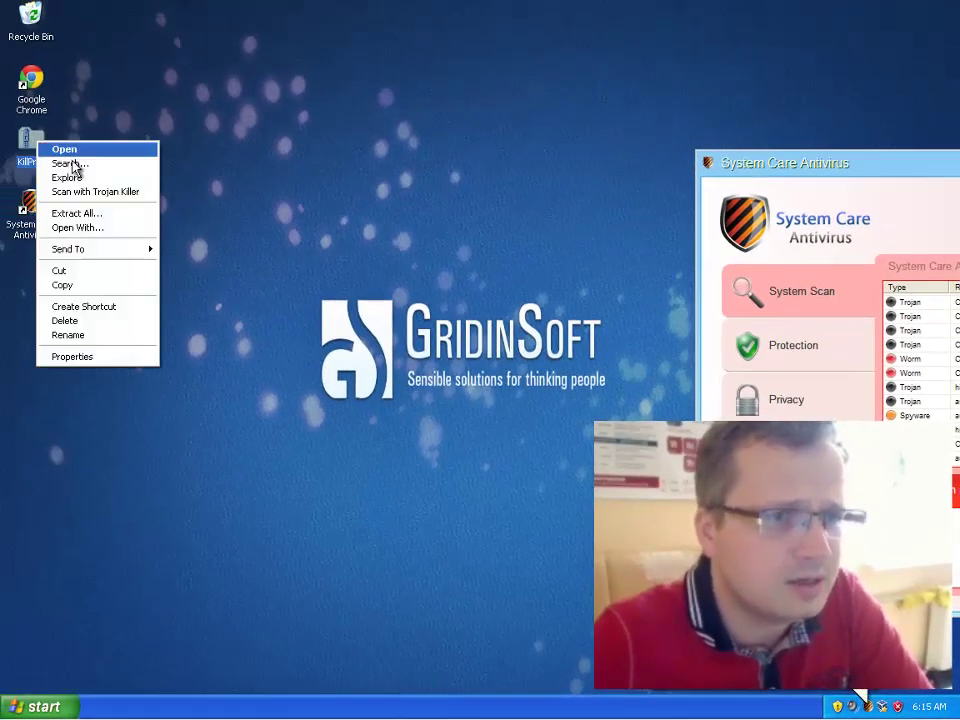
left_click(115, 217)
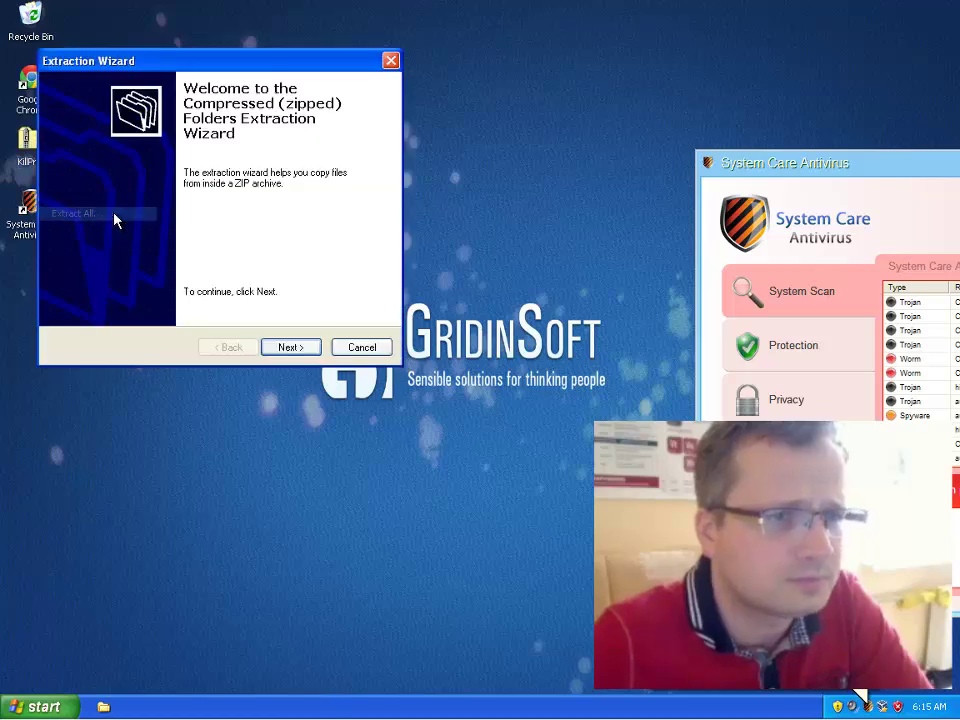
left_click(293, 346)
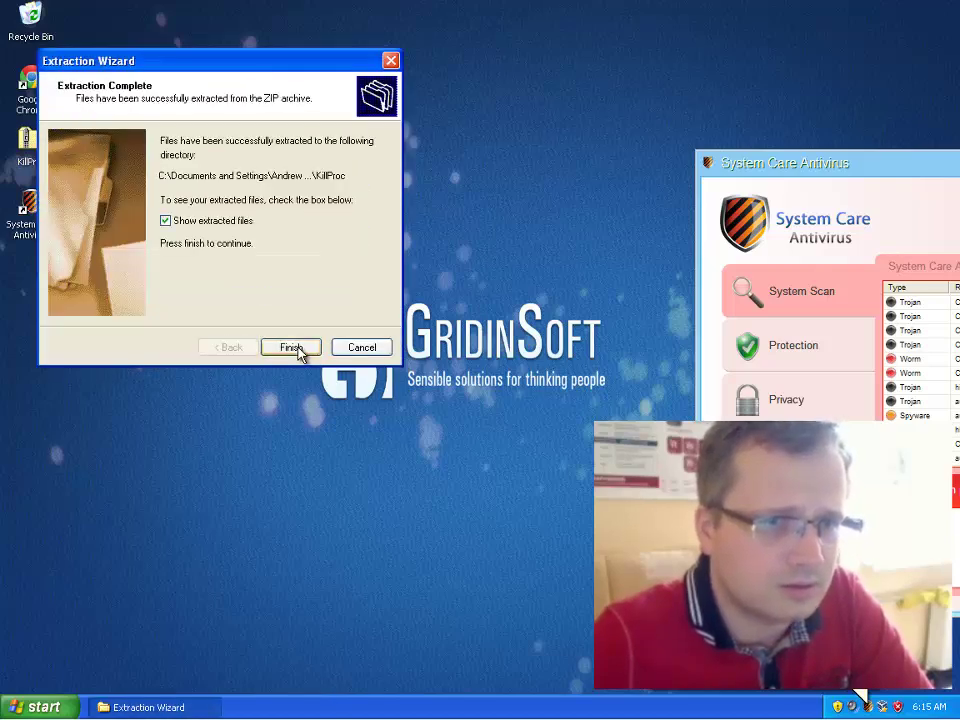
left_click(299, 350)
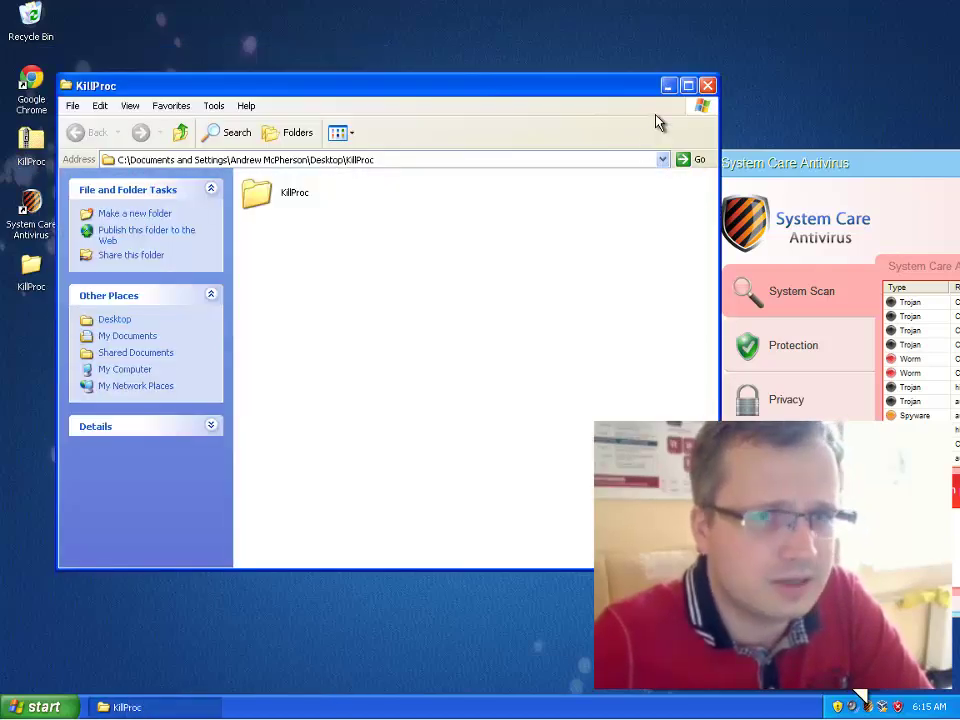
left_click(707, 86)
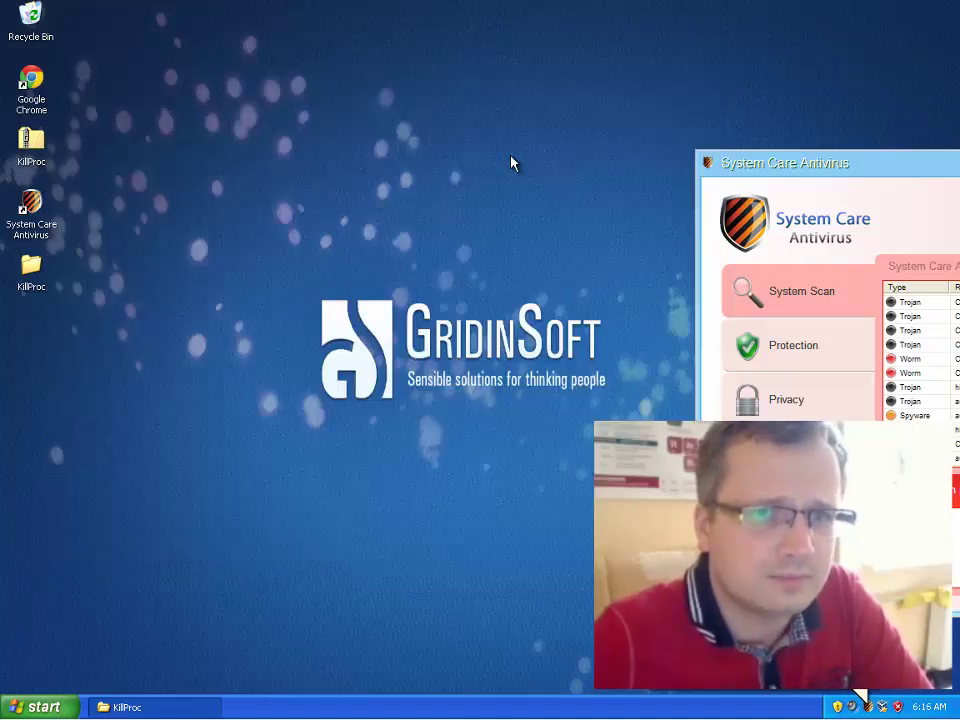
- Open the inner KillProc folder and launch iExPlOrE with its right-click Open command
left_click(42, 286)
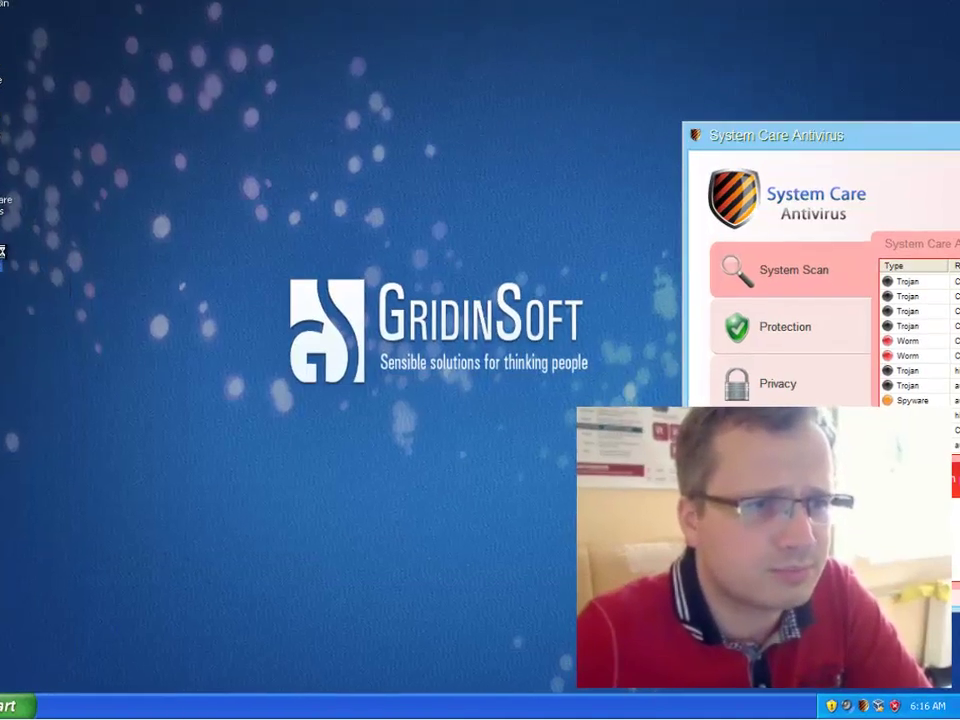
double_click(31, 272)
left_click(58, 72)
double_click(58, 72)
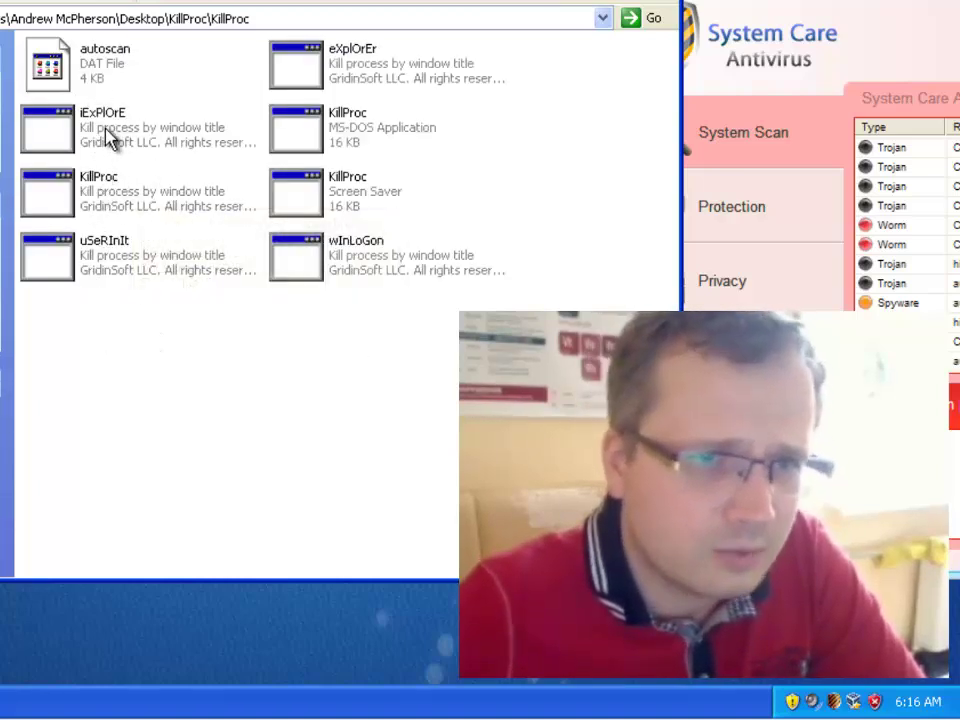
left_click(104, 140)
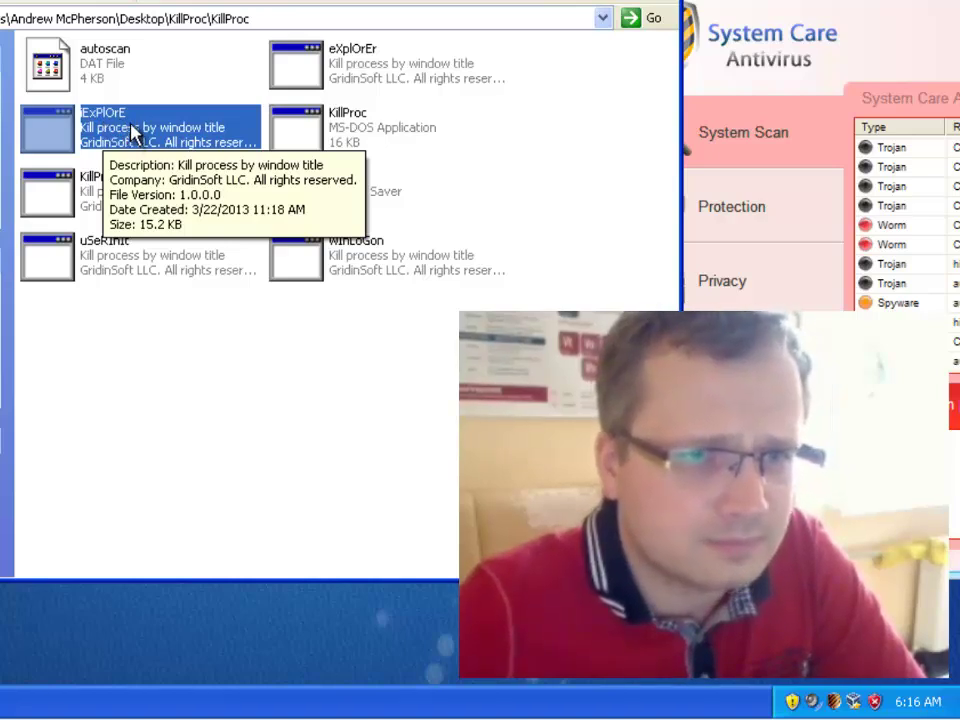
right_click(125, 120)
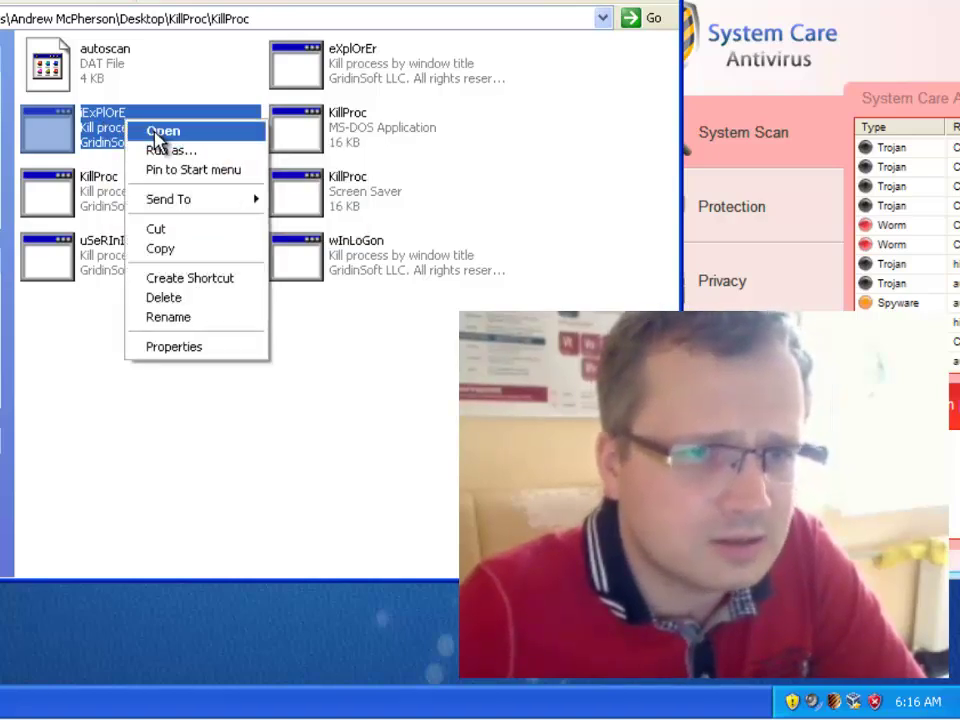
left_click(158, 133)
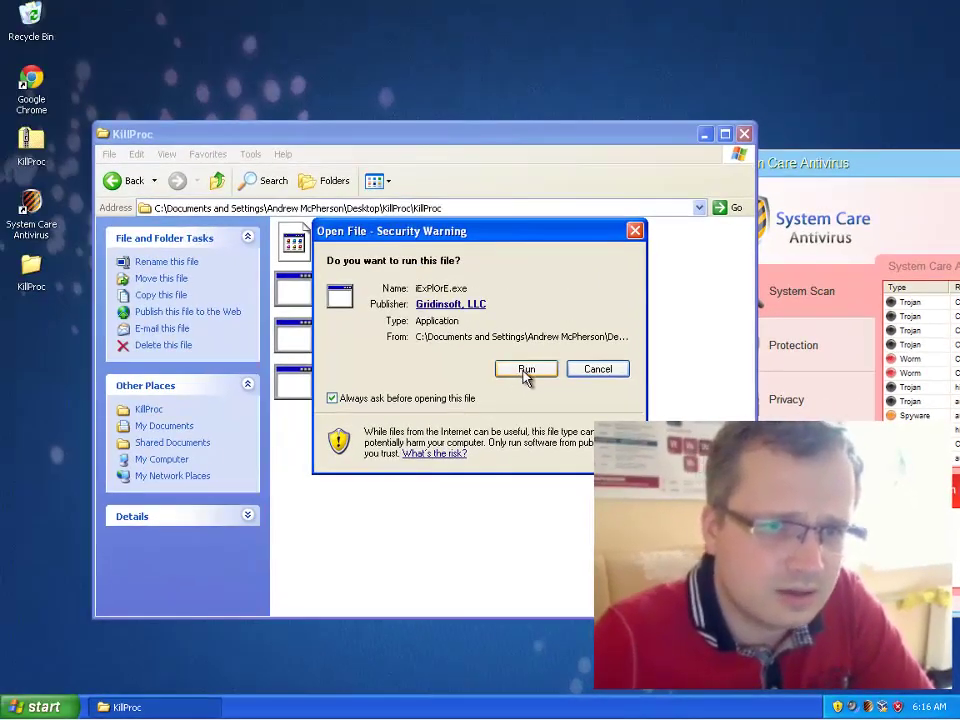
- Run iExPlOrE, then kill the System Care Antivirus process with Automatic Scan, confirming Yes
left_click(526, 369)
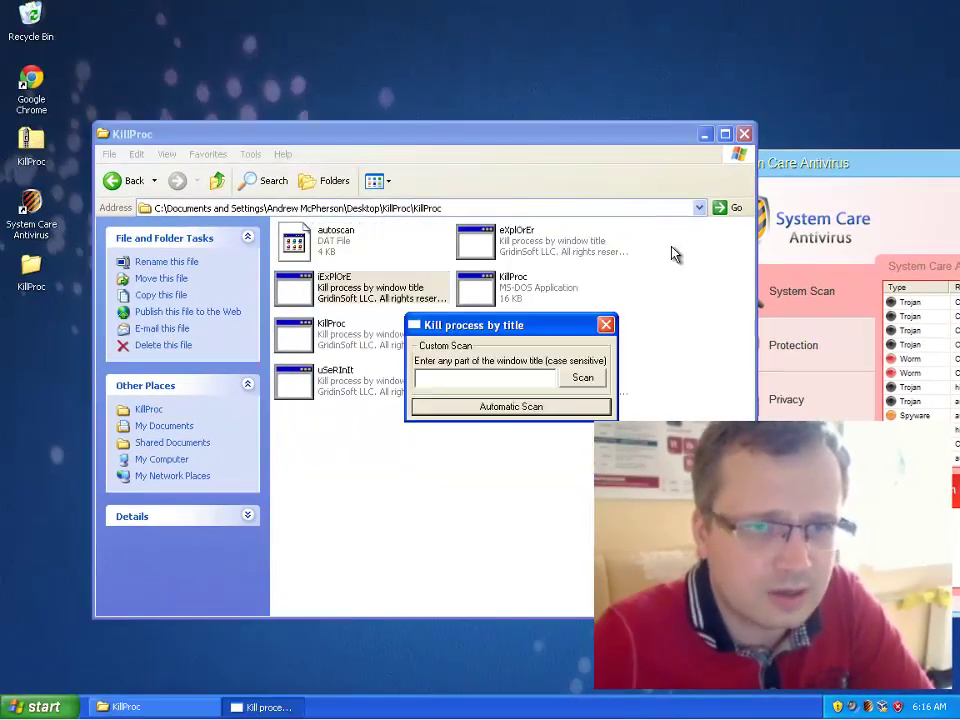
left_click(744, 133)
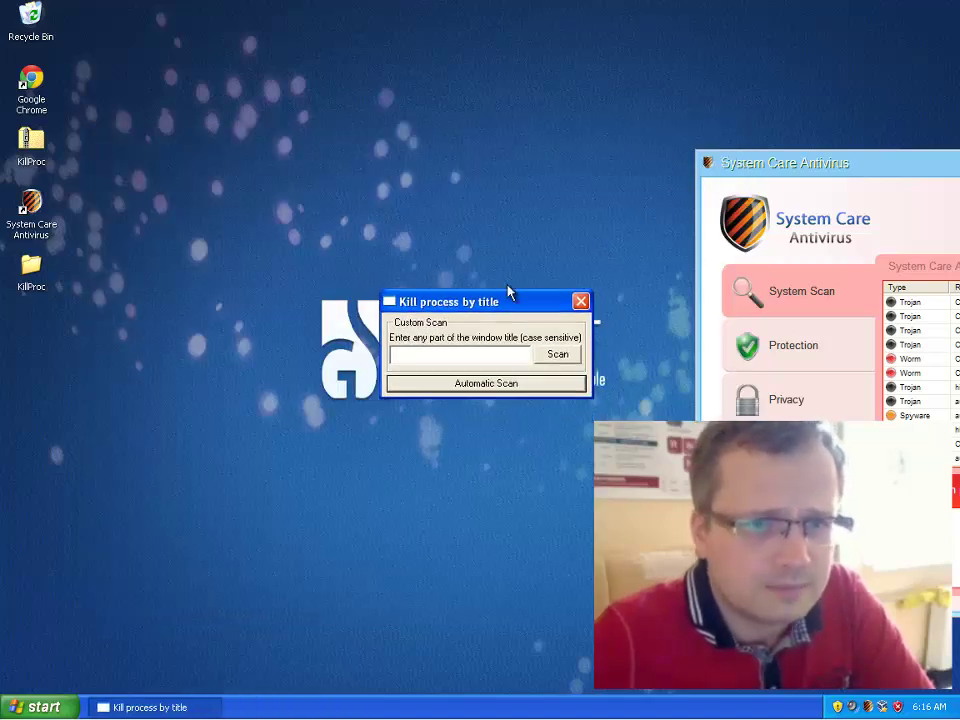
left_click_drag(546, 332, 477, 235)
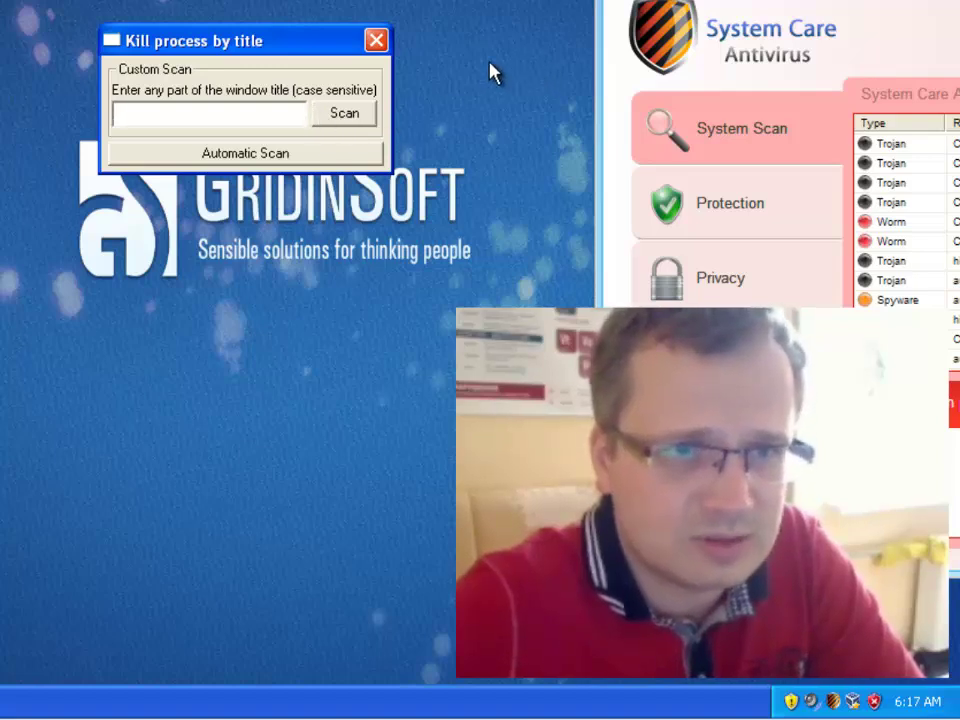
left_click_drag(264, 50, 266, 3)
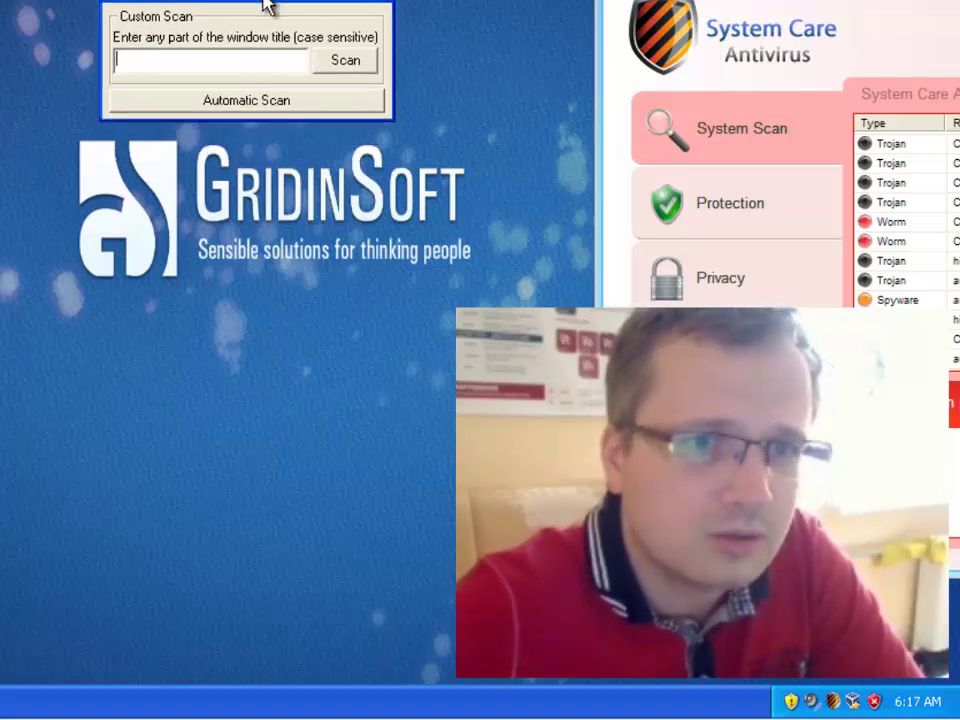
left_click(264, 101)
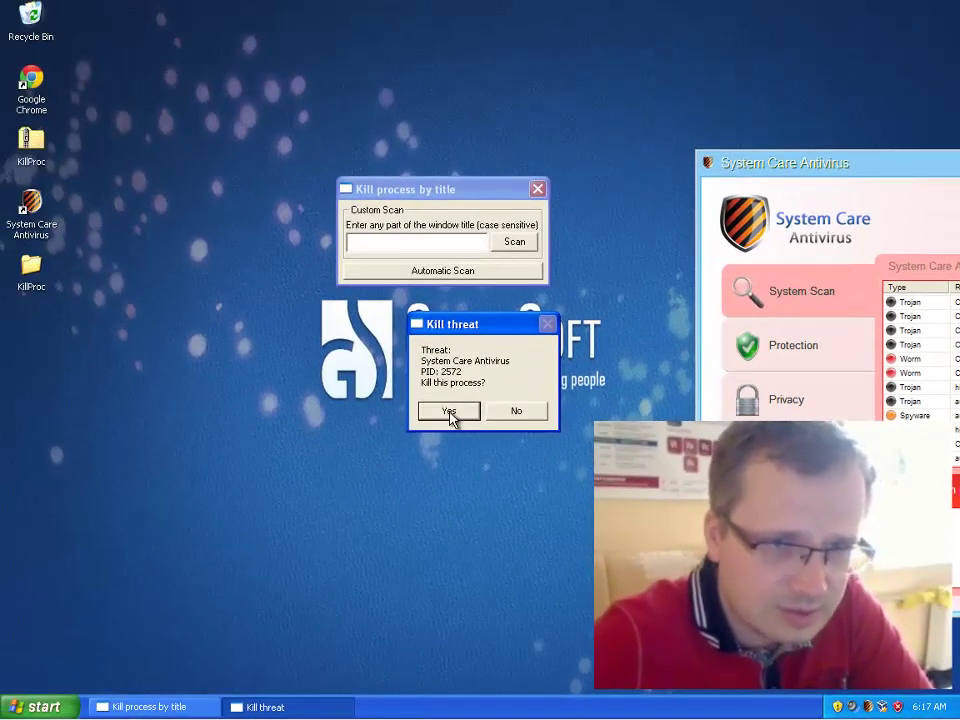
left_click(450, 412)
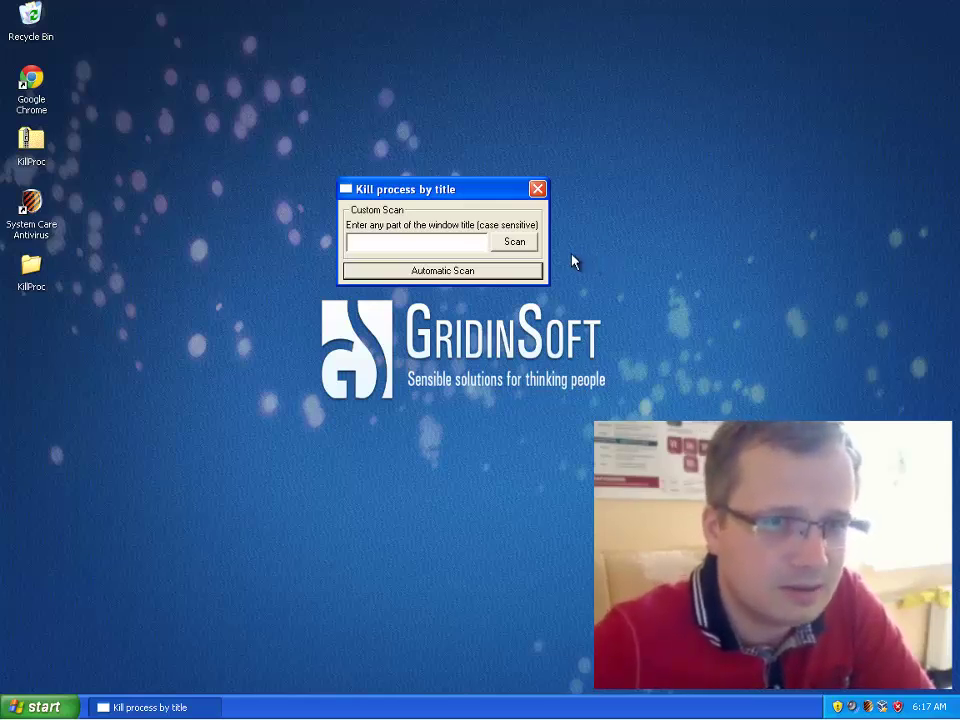
- Close the kill-process window and go to trojan-killer.net from My Computer's address bar
left_click(537, 189)
left_click(40, 707)
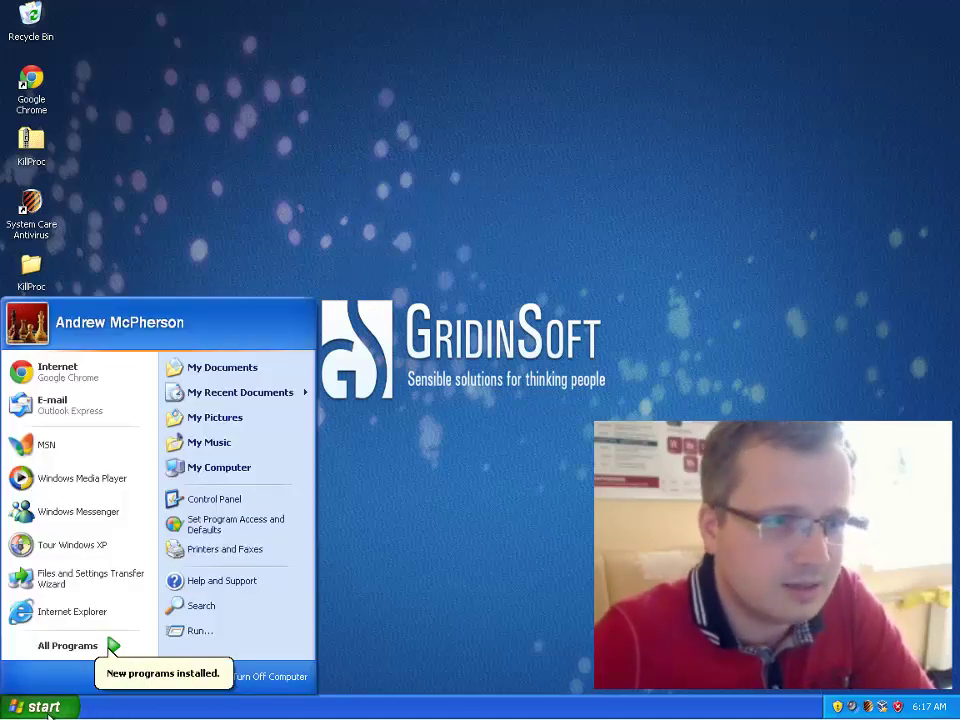
left_click(221, 467)
left_click(359, 232)
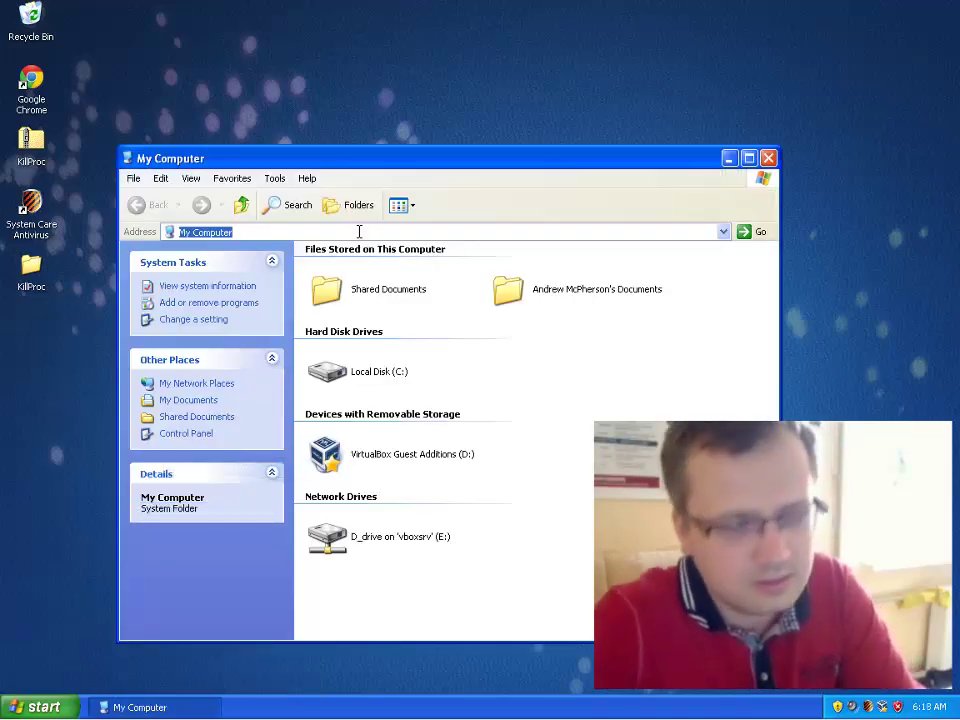
type("tr")
key("Down")
key("Return")
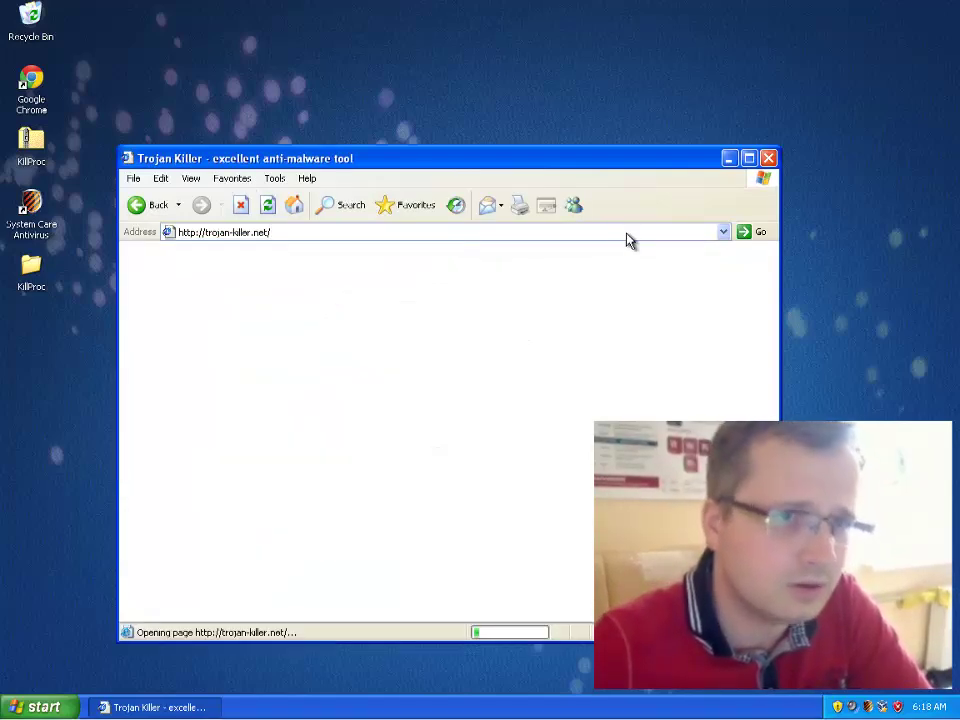
- Request the Trojan Killer download from the page, then close the browser window
scroll(786, 300, "down", 2)
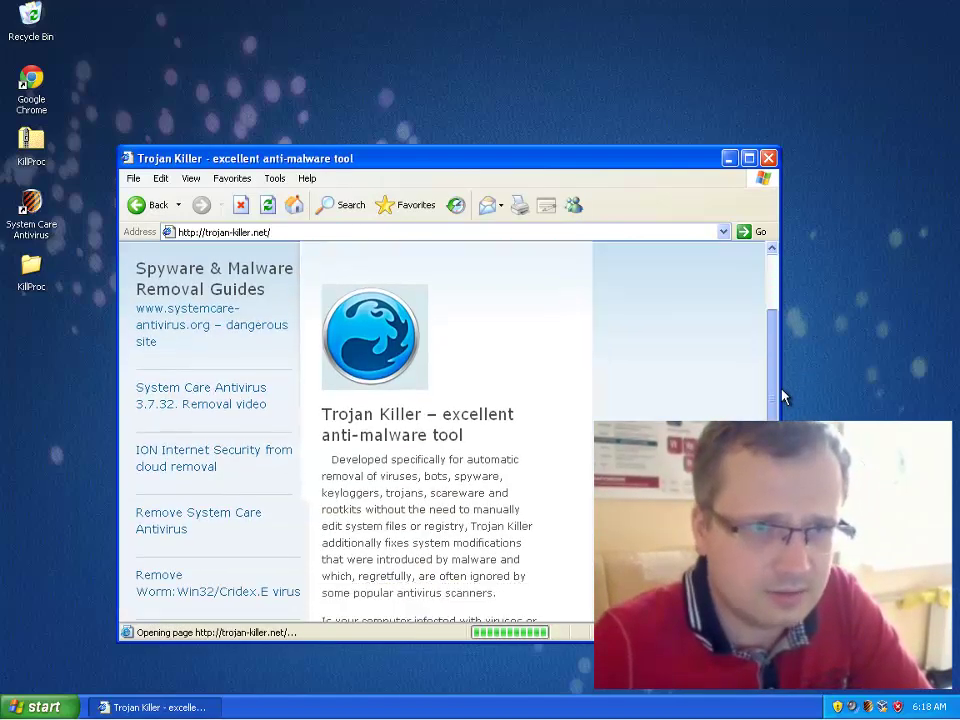
scroll(786, 330, "down", 8)
scroll(785, 347, "down", 2)
scroll(785, 347, "up", 1)
scroll(785, 347, "up", 4)
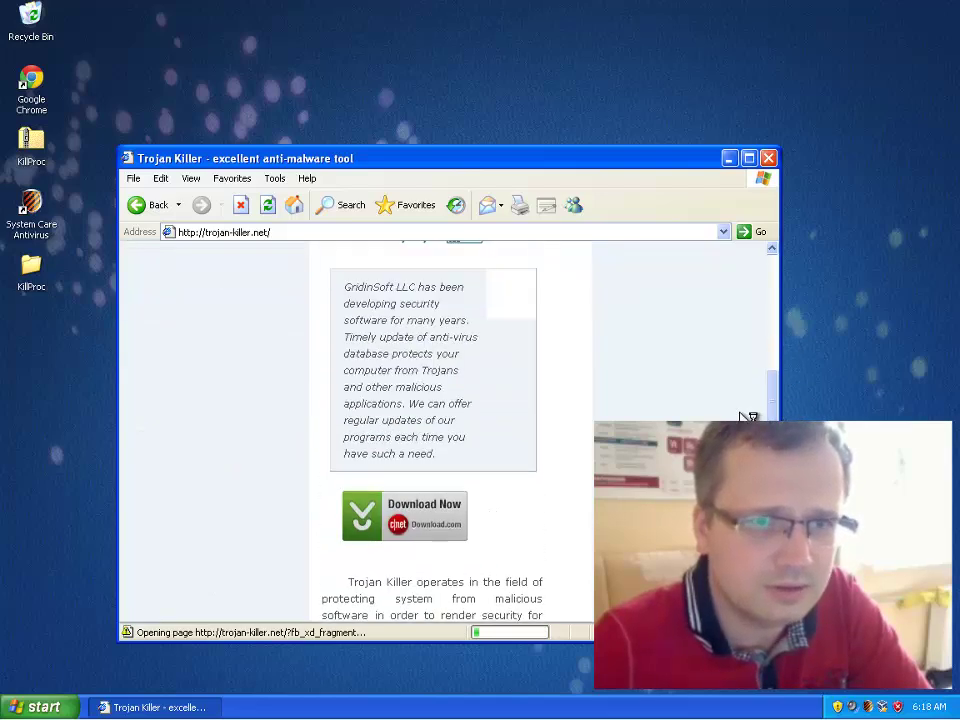
scroll(785, 347, "up", 6)
scroll(428, 437, "down", 2)
left_click(428, 437)
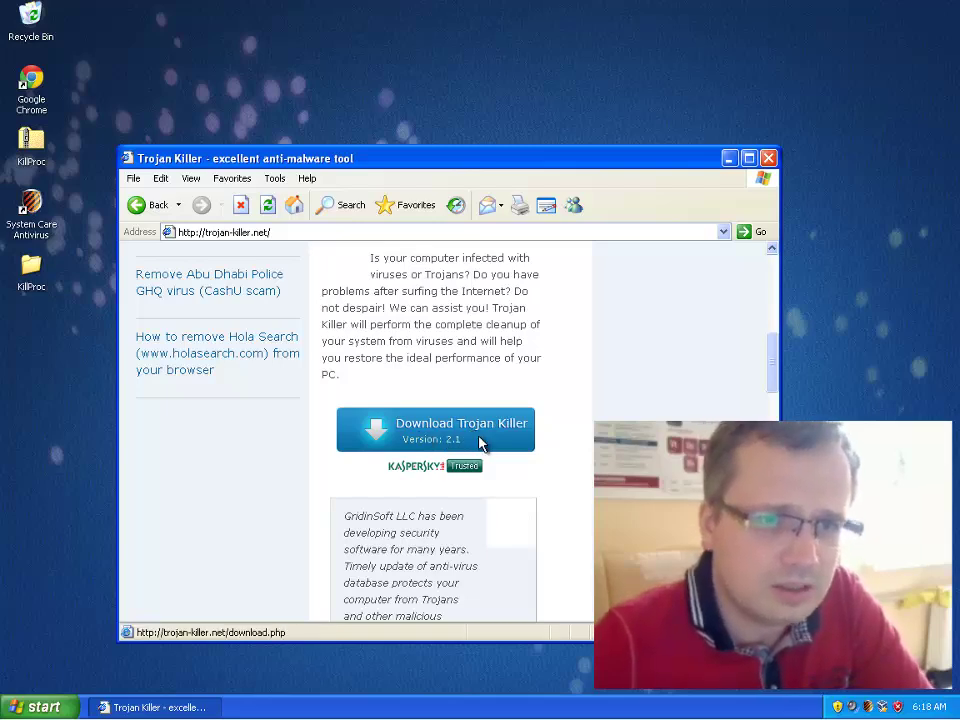
left_click(595, 366)
left_click(770, 160)
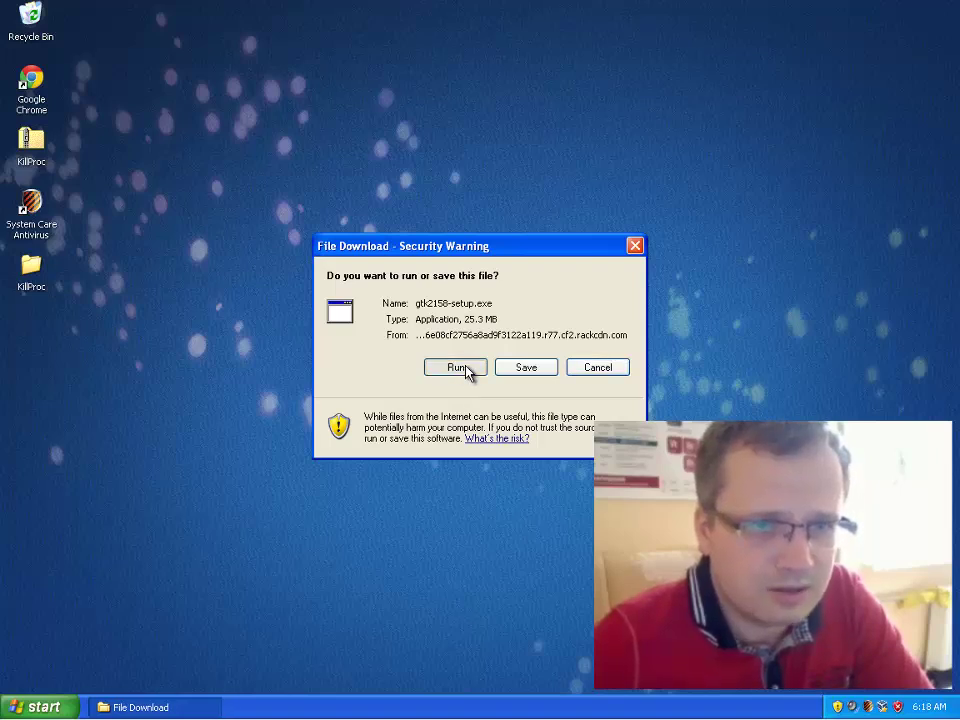
- Choose Run for gtk2158-setup.exe and let the download complete
left_click(462, 370)
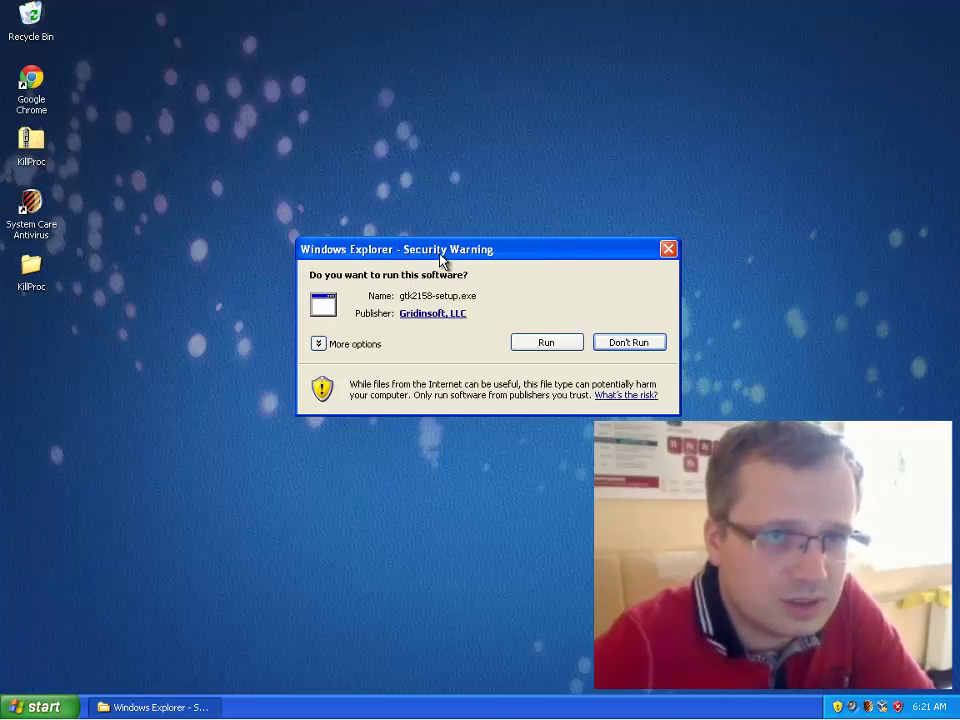
- Run the installer and install Trojan Killer in English to the default Program Files folder
left_click(550, 346)
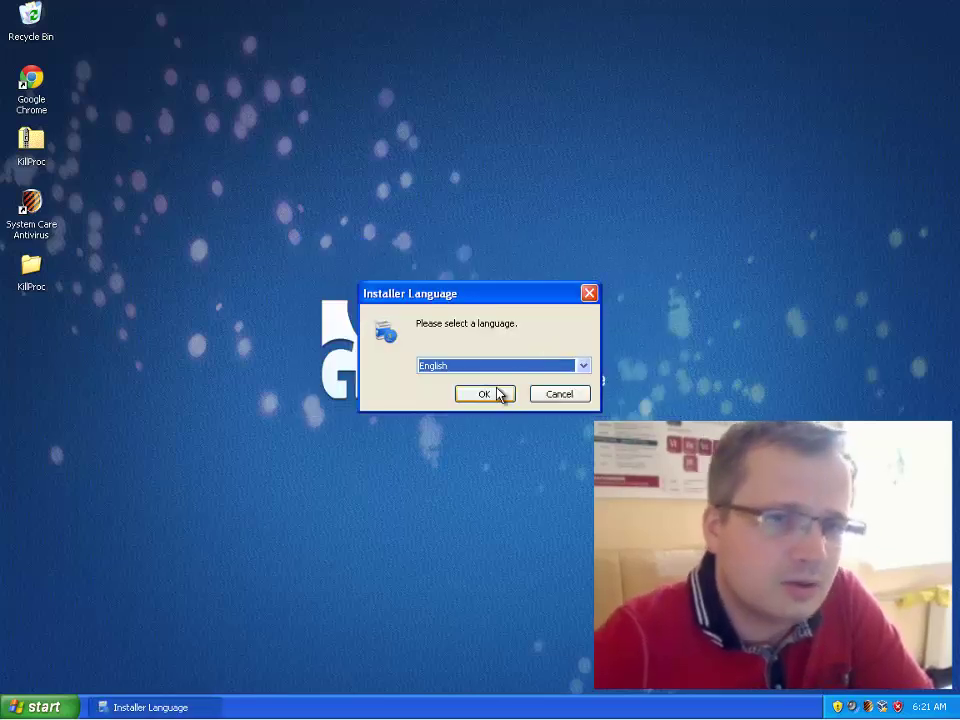
left_click(489, 398)
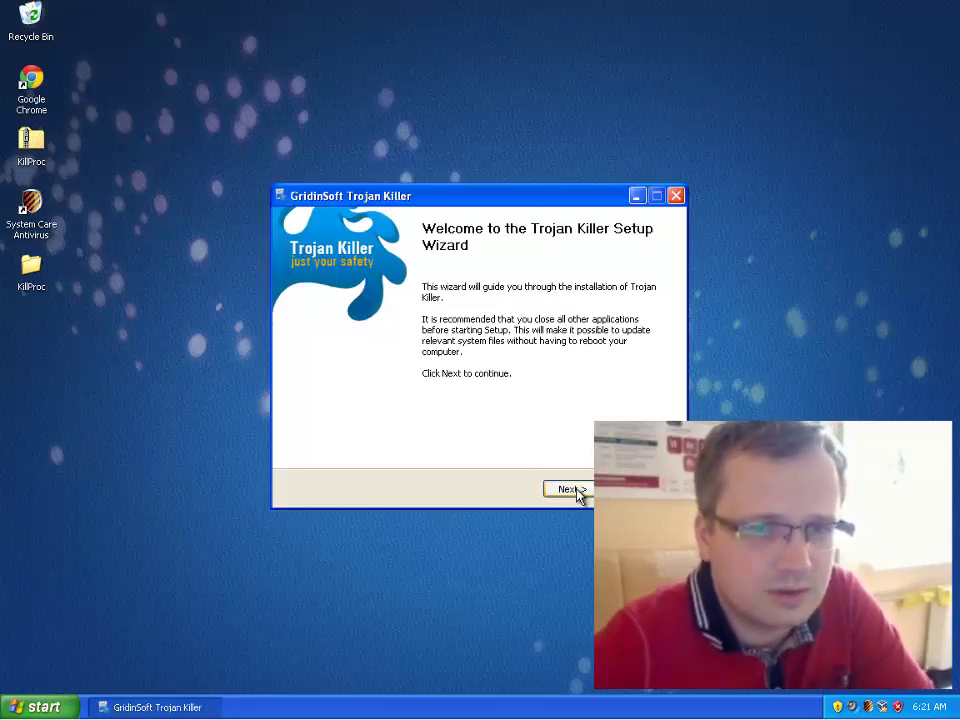
left_click(568, 489)
left_click(586, 492)
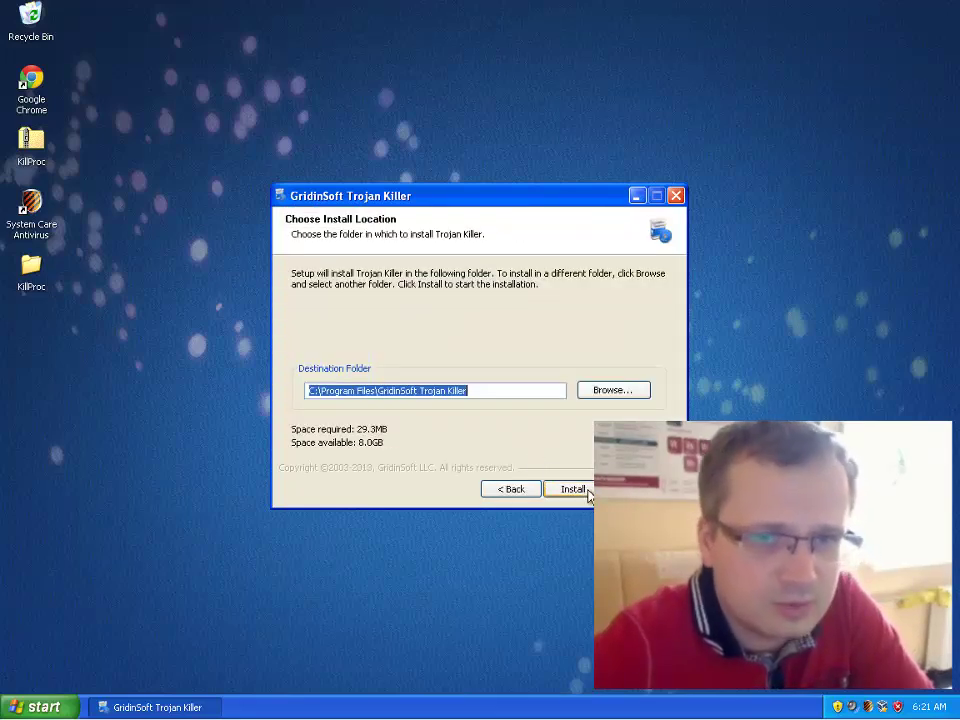
left_click(574, 489)
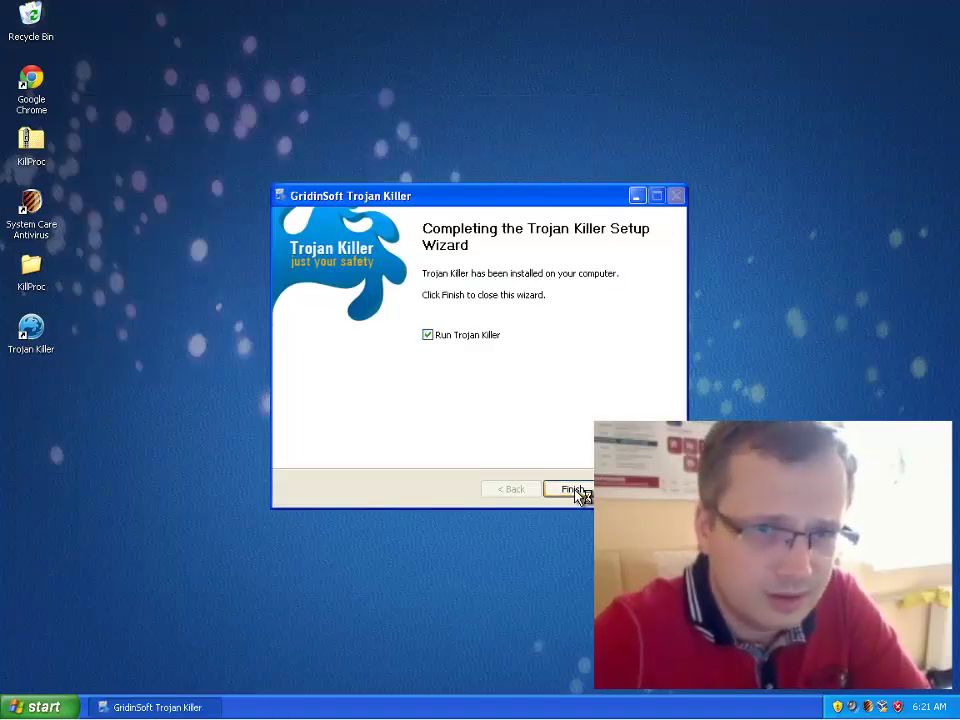
- Finish setup to launch Trojan Killer, which updates and starts the Standard Scan
left_click(573, 490)
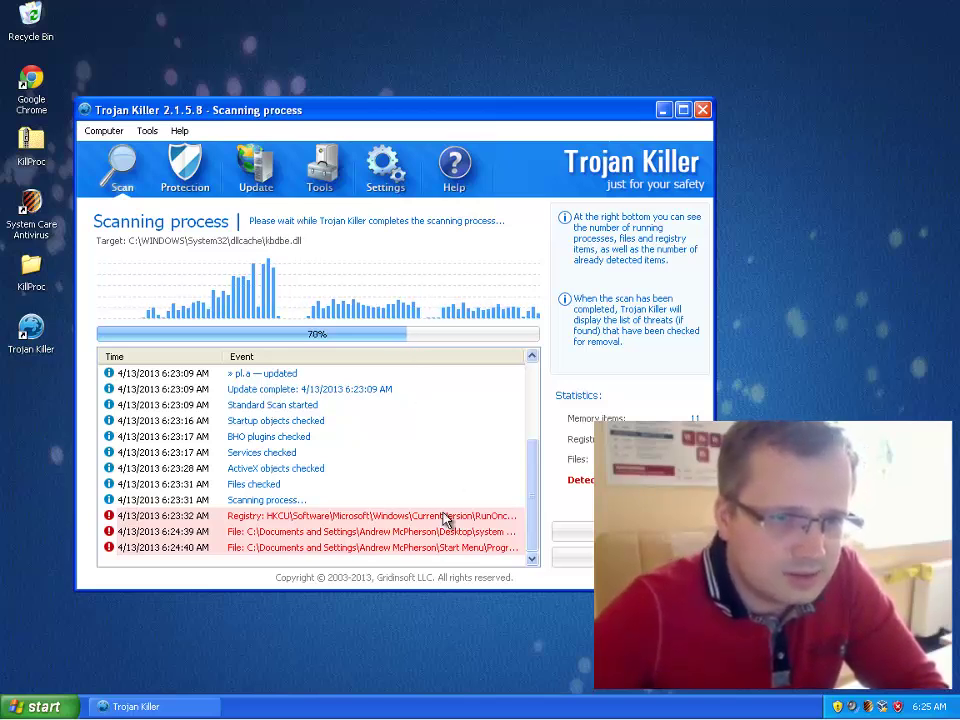
- Review the detected registry and file threat entries, then remove all three selected threats
left_click(258, 518)
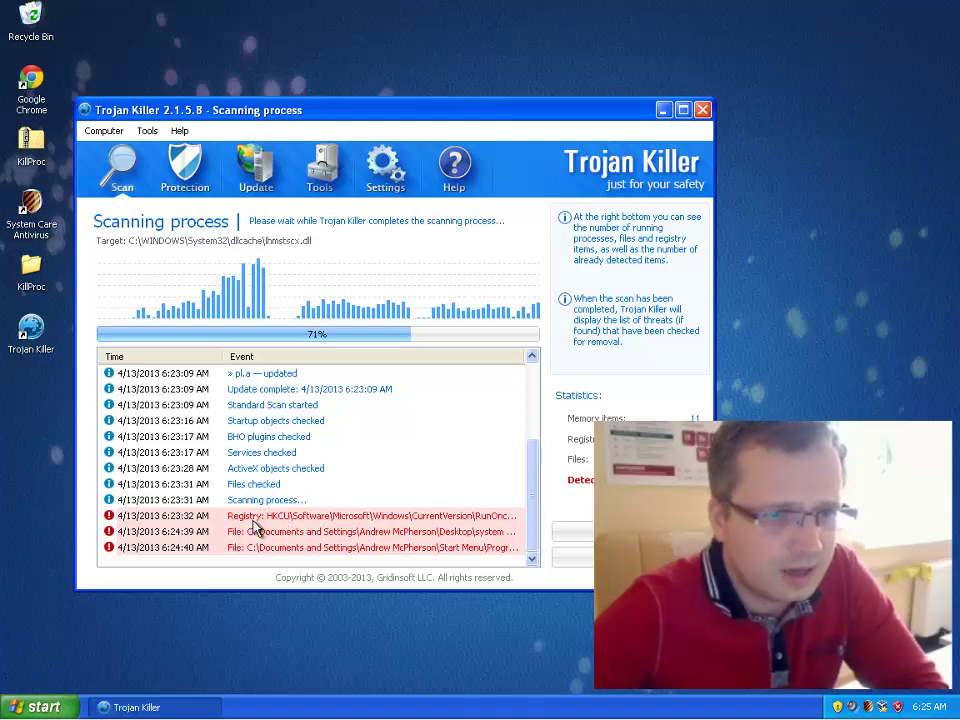
left_click(258, 532)
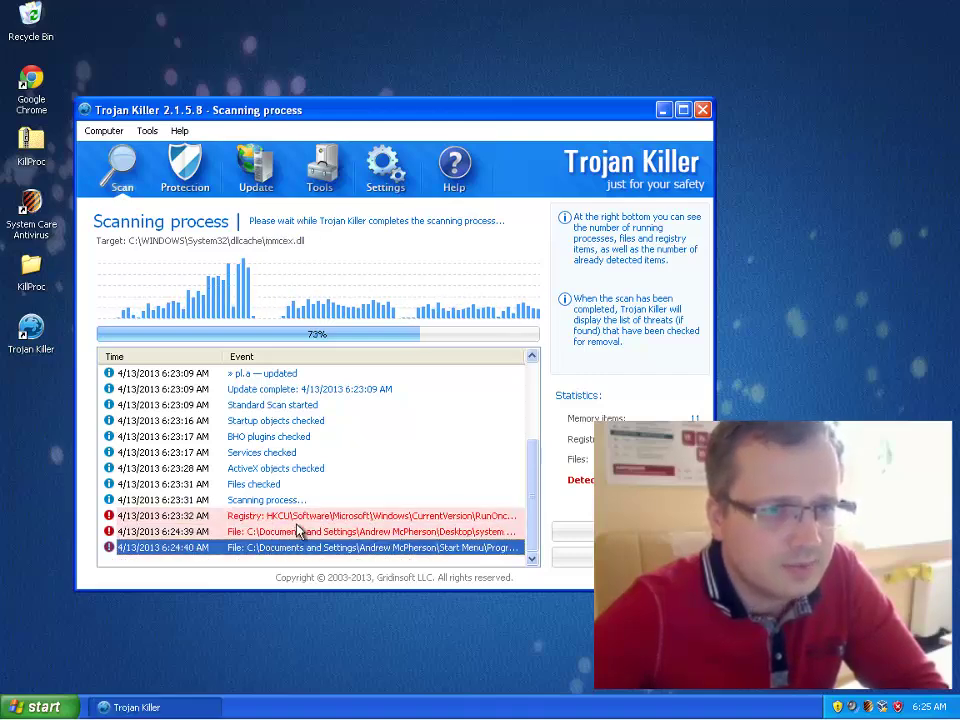
left_click(310, 516)
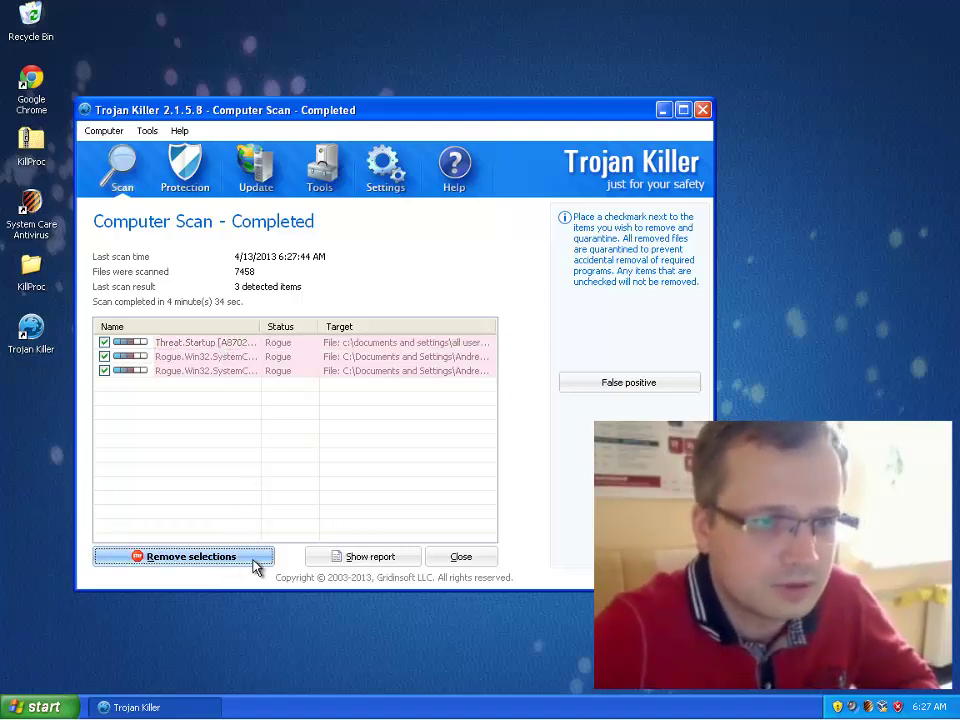
left_click(233, 565)
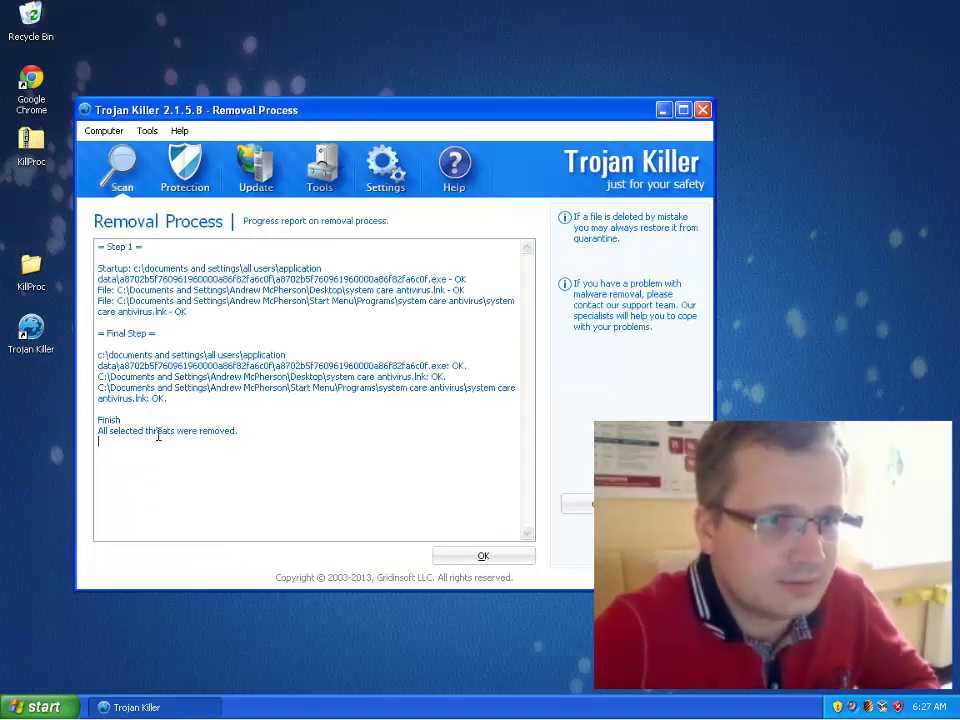
- Close the Removal Process report confirming all selected threats were removed
left_click(481, 558)
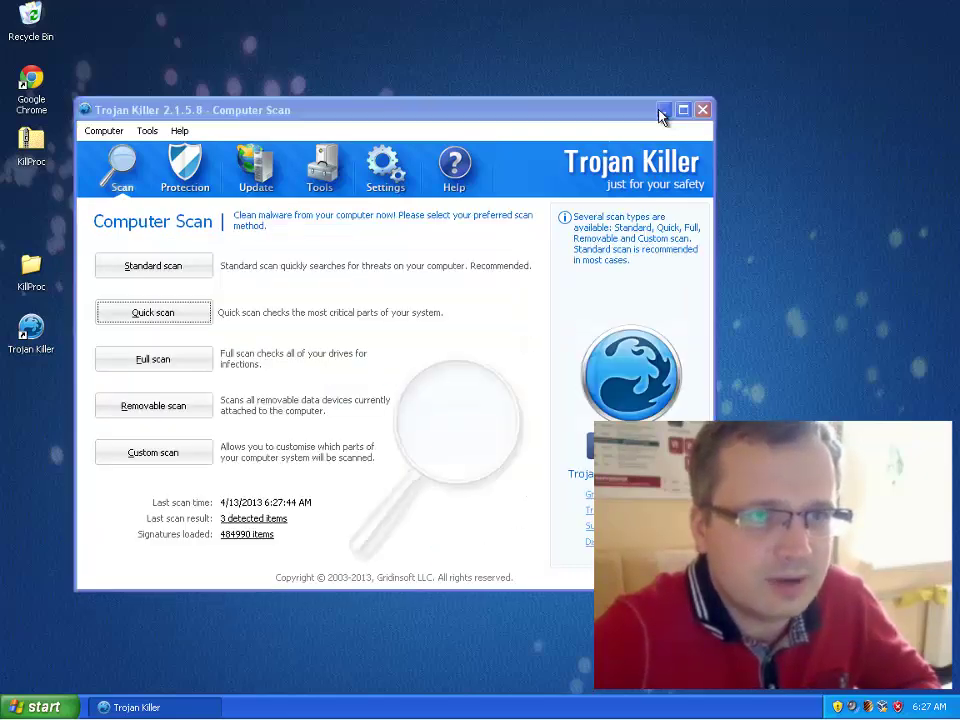
- Minimize the Trojan Killer window to the taskbar, uncovering the desktop
left_click(666, 113)
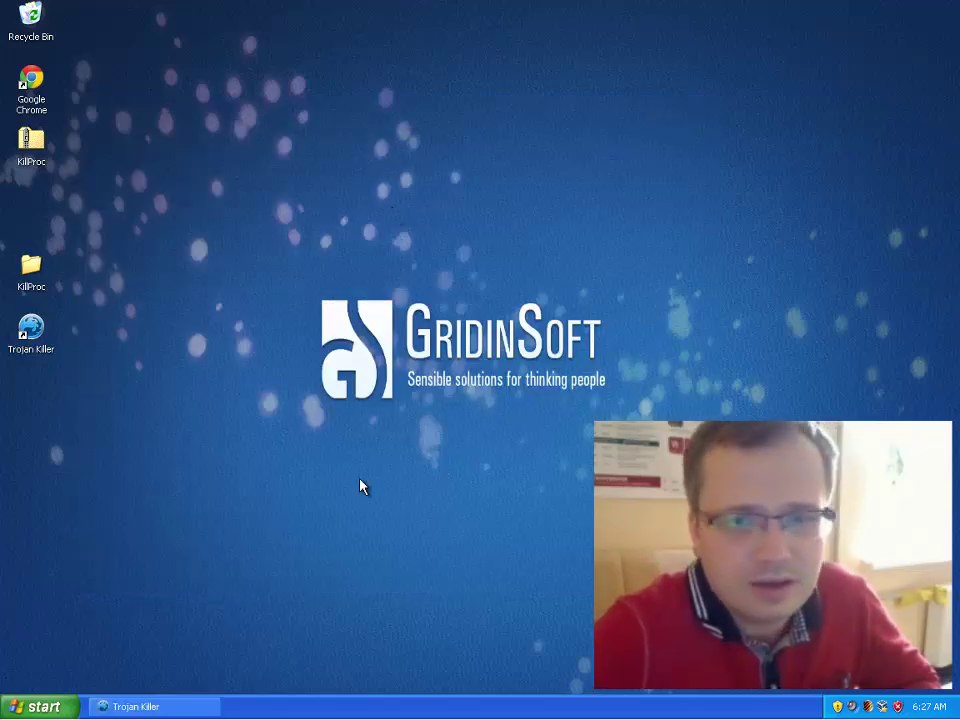